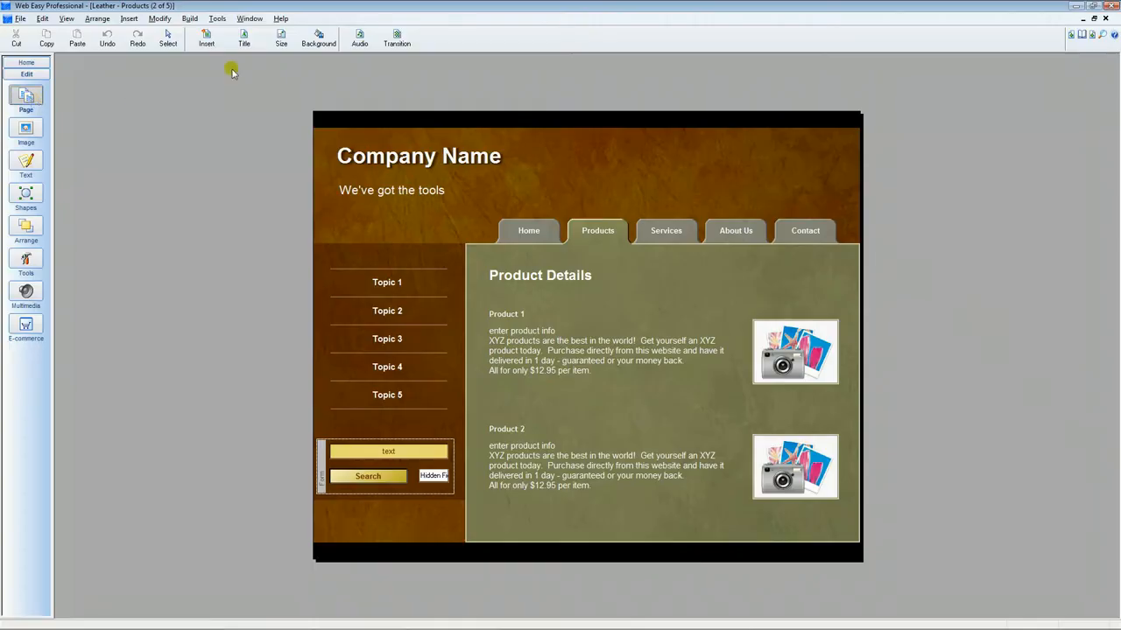
Set the page height to 5000 pixels in the Page Size dialog
{"action": "left_click", "coordinate": [282, 41]}
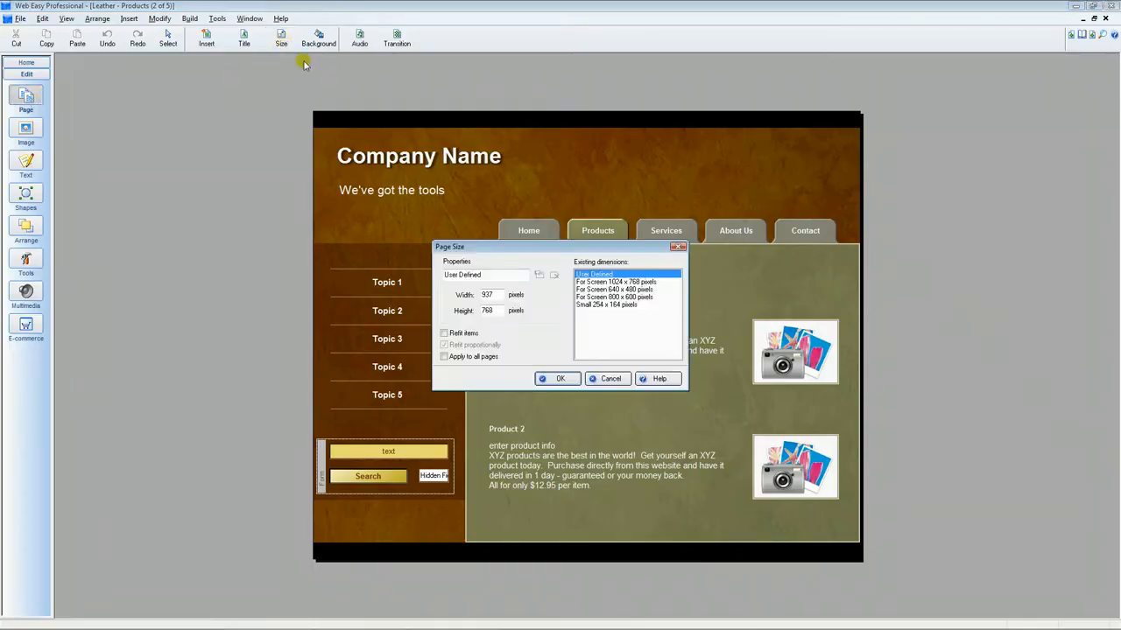
{"action": "left_click_drag", "start_coordinate": [503, 249], "coordinate": [136, 68]}
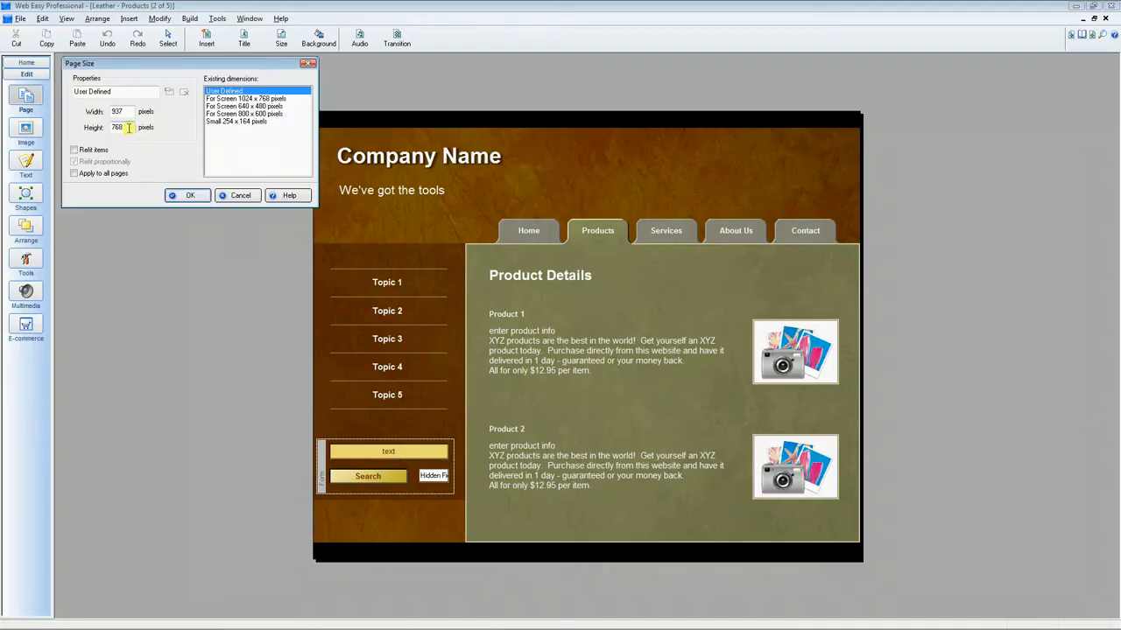
{"action": "left_click_drag", "start_coordinate": [128, 128], "coordinate": [103, 128]}
{"action": "left_click", "coordinate": [195, 197]}
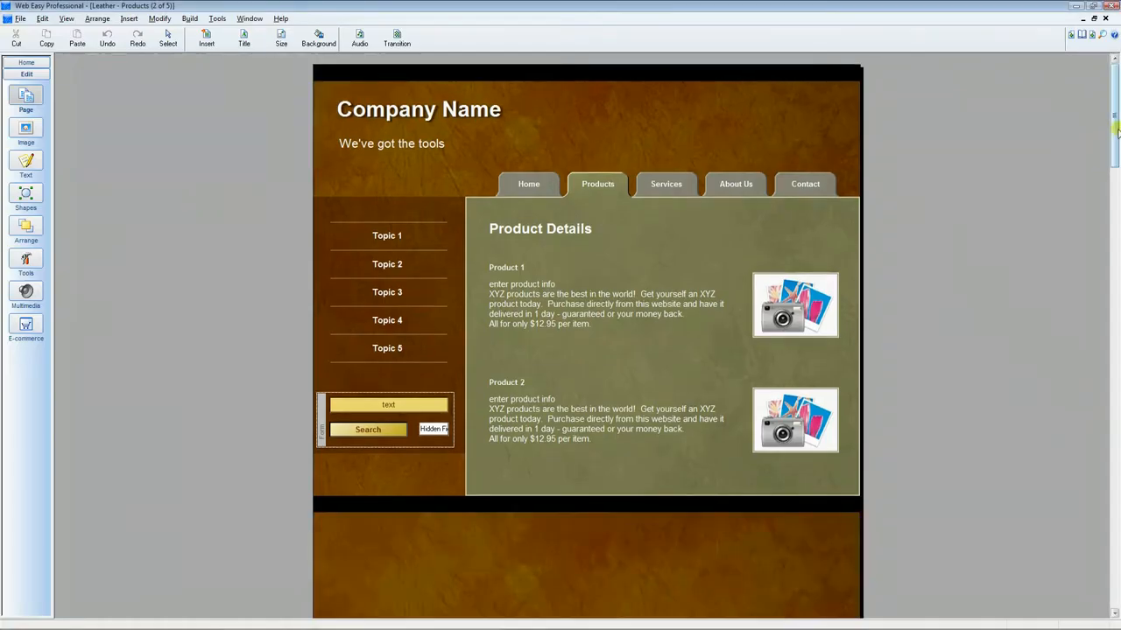
Open the Inspector and show its Layers list
{"action": "left_click_drag", "start_coordinate": [1116, 150], "coordinate": [1115, 98]}
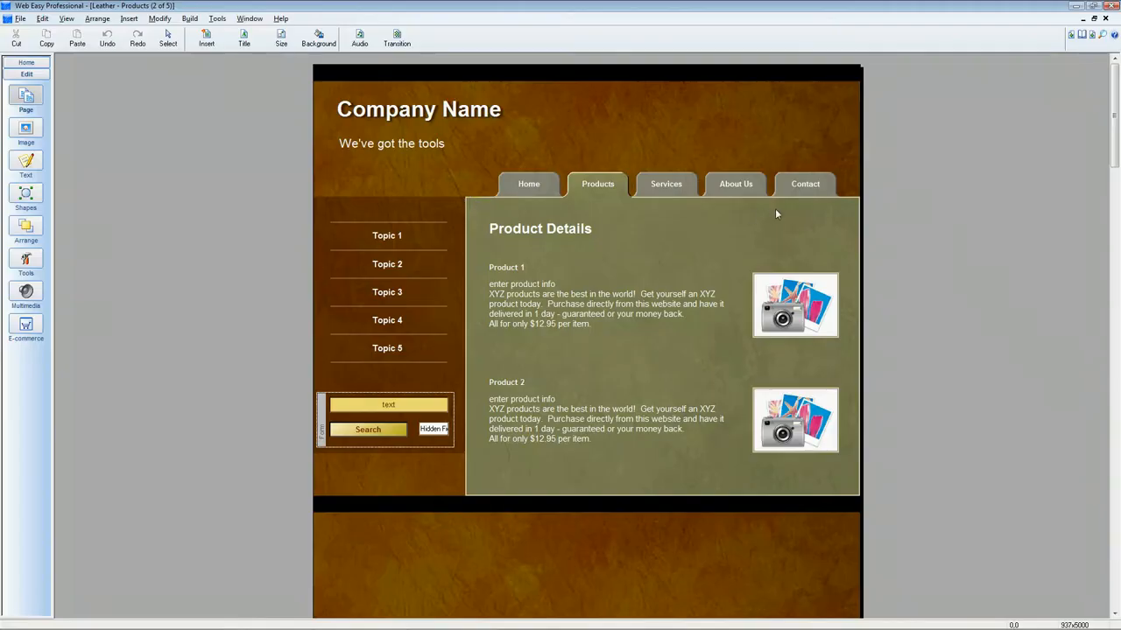
{"action": "left_click", "coordinate": [70, 19]}
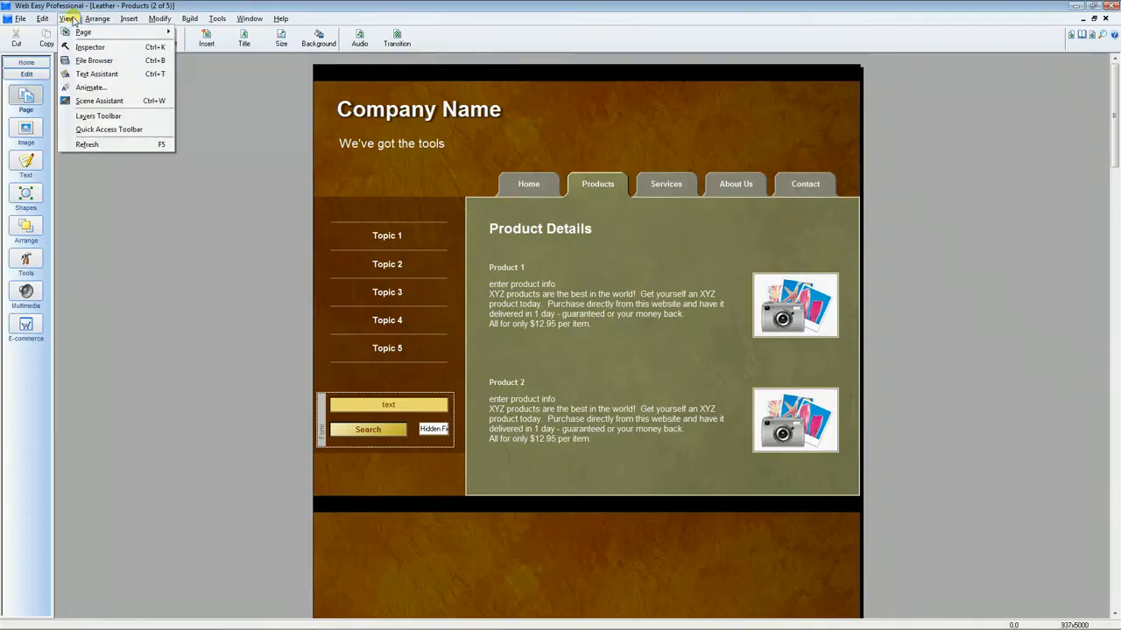
{"action": "left_click", "coordinate": [91, 47]}
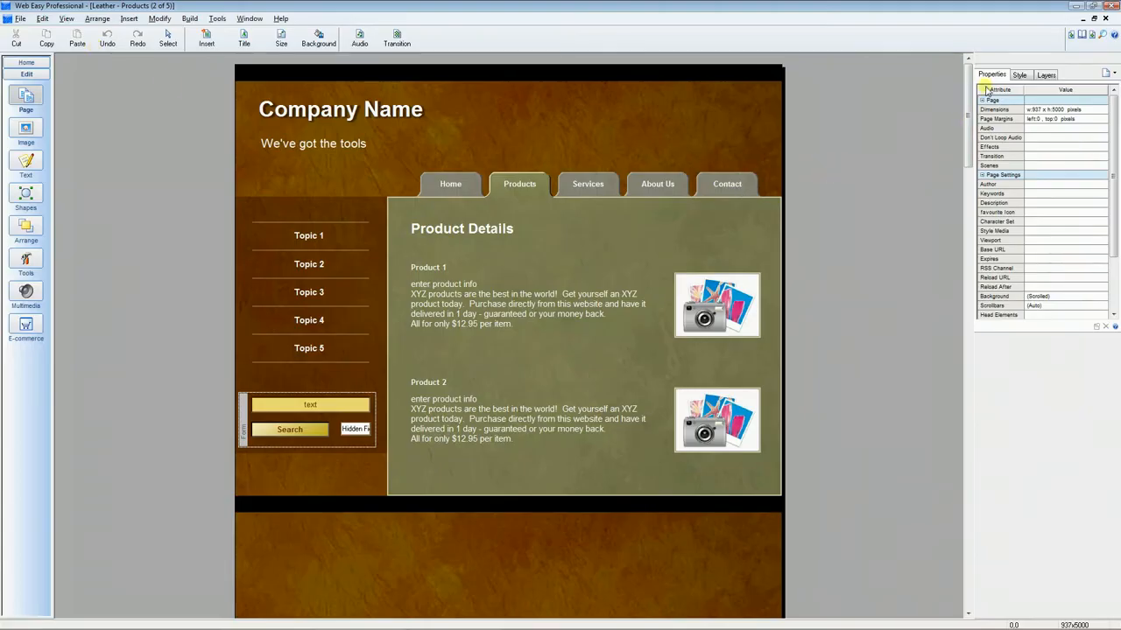
{"action": "left_click", "coordinate": [1050, 75]}
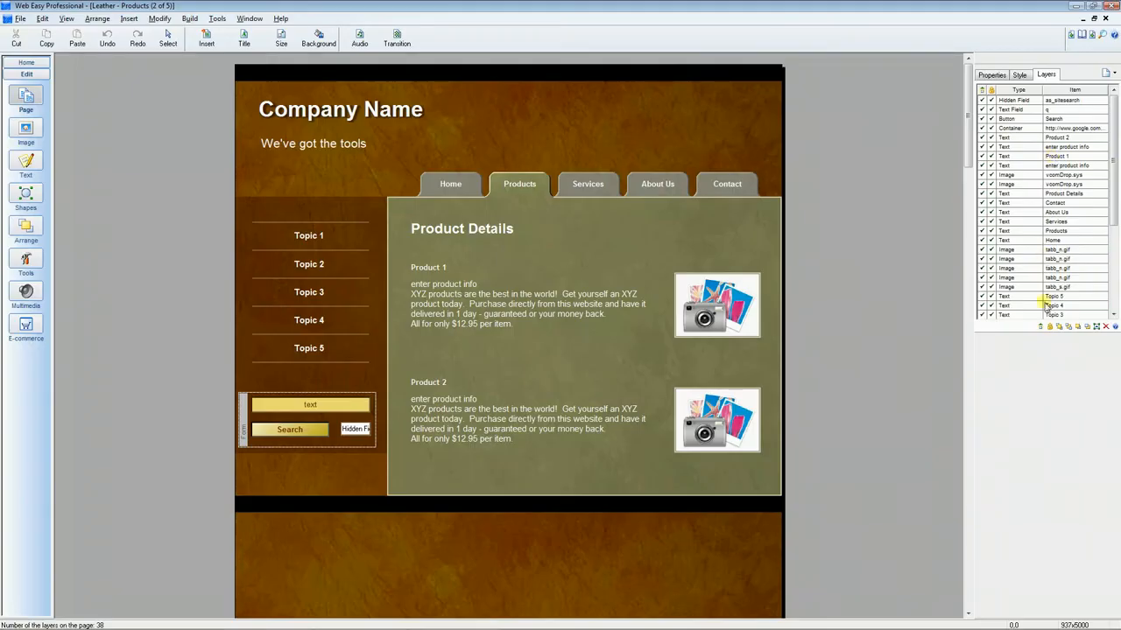
Select the Rich Text layer in the layers list and unlock it
{"action": "left_click_drag", "start_coordinate": [1113, 224], "coordinate": [1113, 288]}
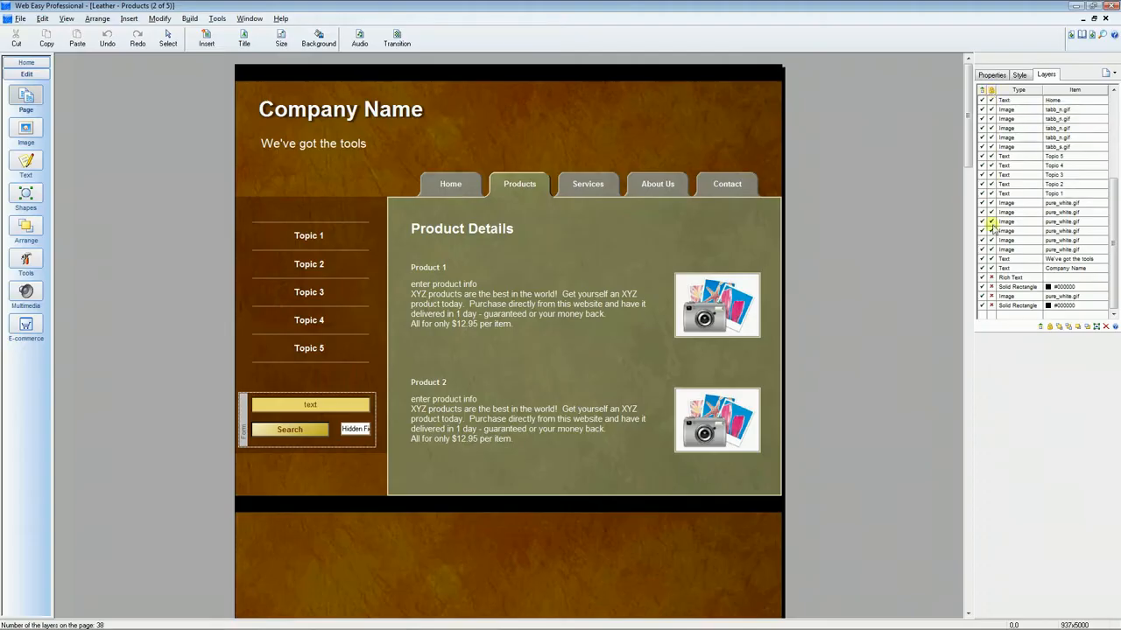
{"action": "left_click", "coordinate": [1011, 277]}
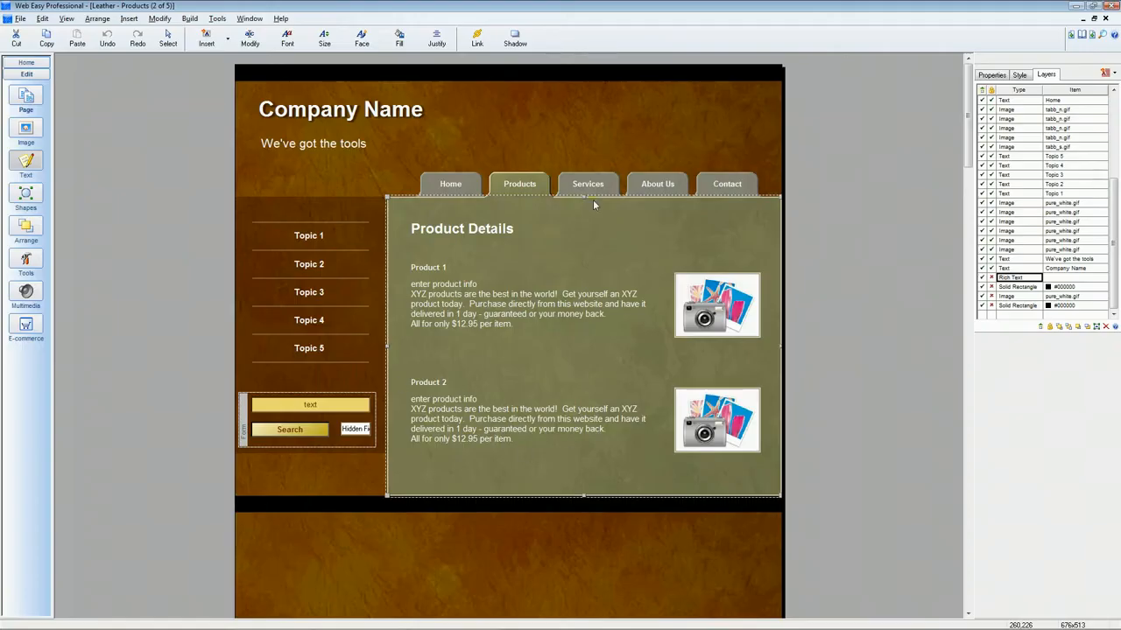
{"action": "left_click", "coordinate": [990, 278]}
Lengthen the green content panel downward well below the product entries
{"action": "left_click_drag", "start_coordinate": [968, 140], "coordinate": [968, 166]}
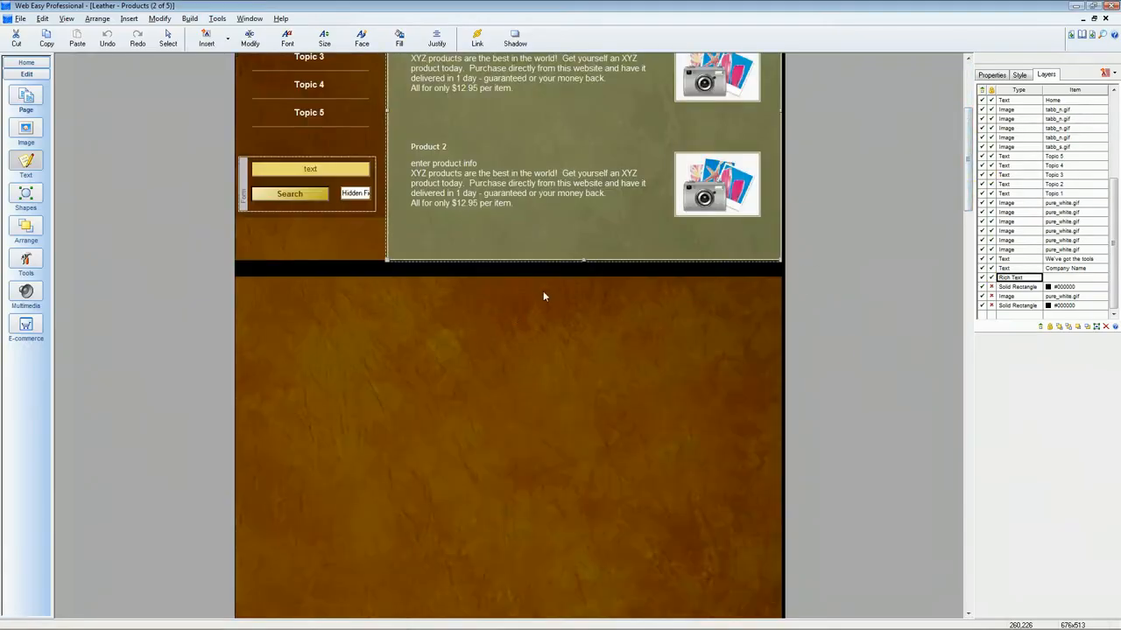
{"action": "left_click_drag", "start_coordinate": [583, 260], "coordinate": [583, 523]}
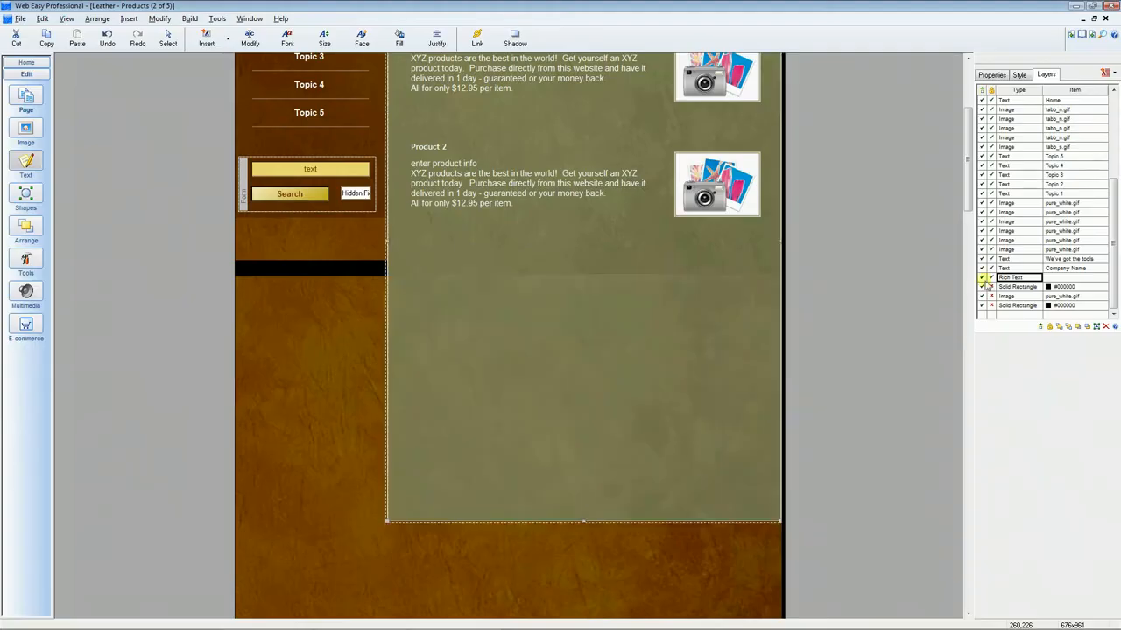
{"action": "left_click_drag", "start_coordinate": [970, 266], "coordinate": [971, 268]}
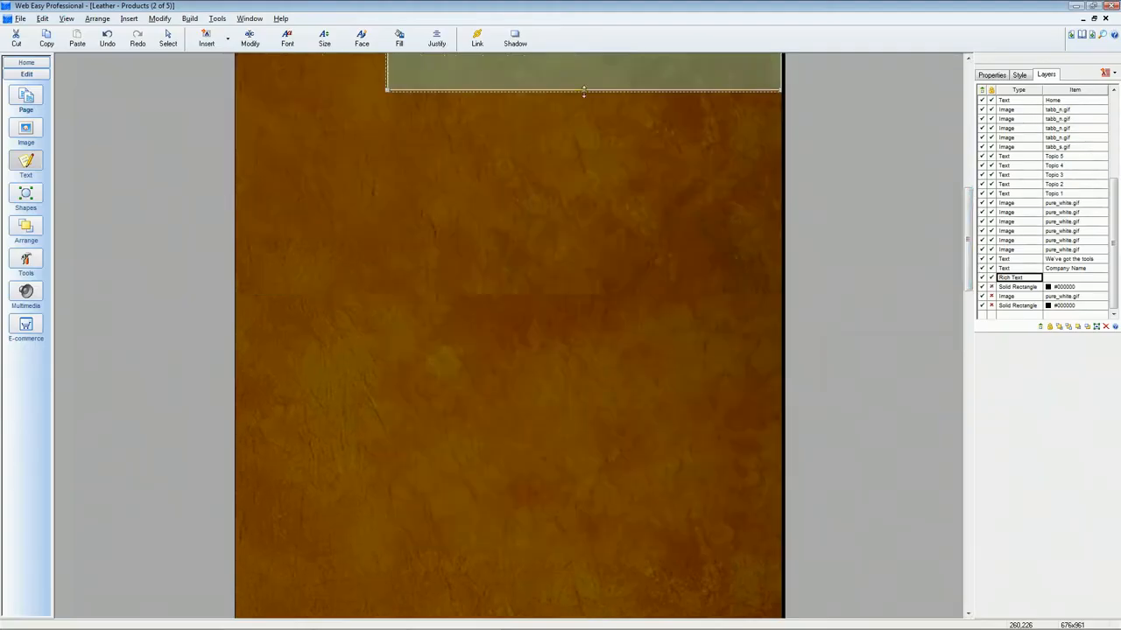
{"action": "left_click_drag", "start_coordinate": [583, 91], "coordinate": [584, 187]}
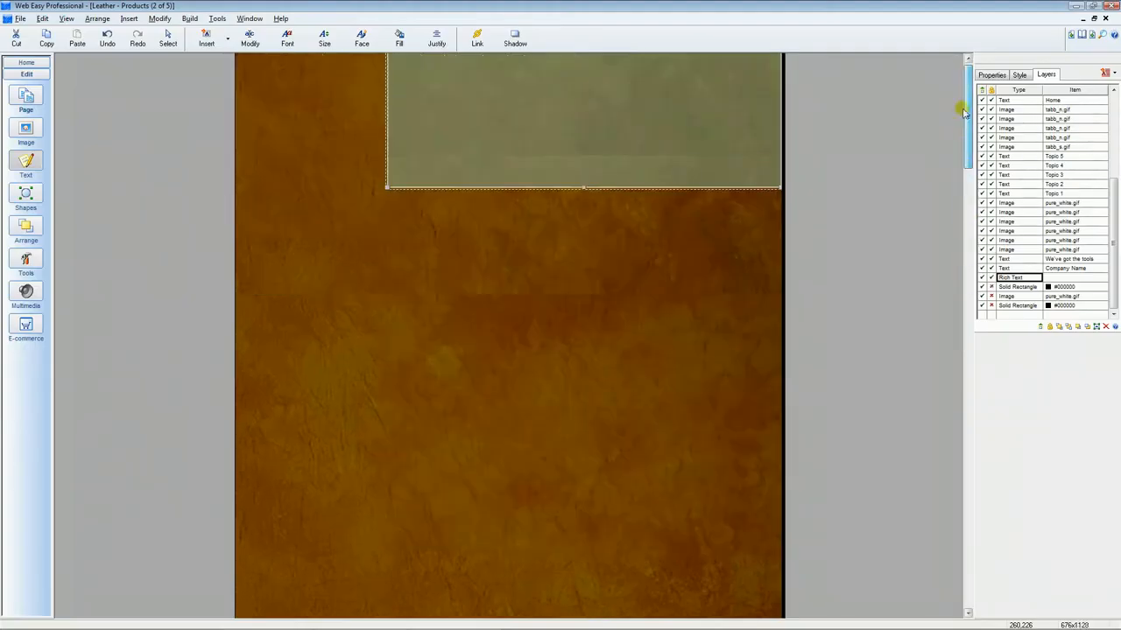
{"action": "left_click_drag", "start_coordinate": [963, 111], "coordinate": [970, 133]}
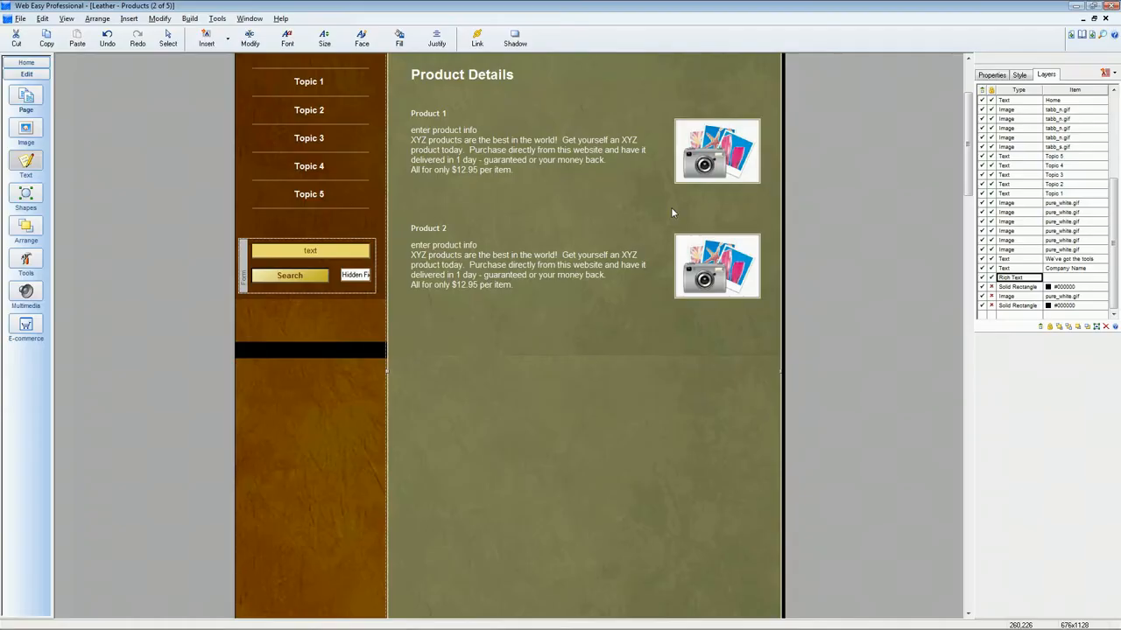
Group the Product 1 title, its description text and its image together
{"action": "left_click", "coordinate": [436, 113]}
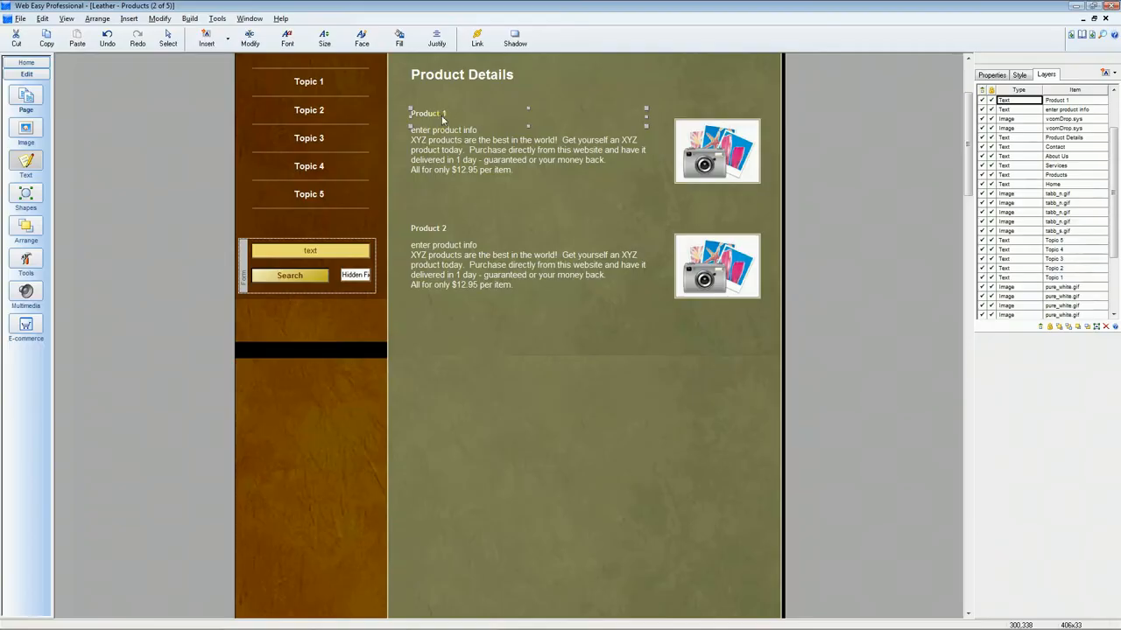
{"action": "left_click", "coordinate": [455, 146], "text": "shift"}
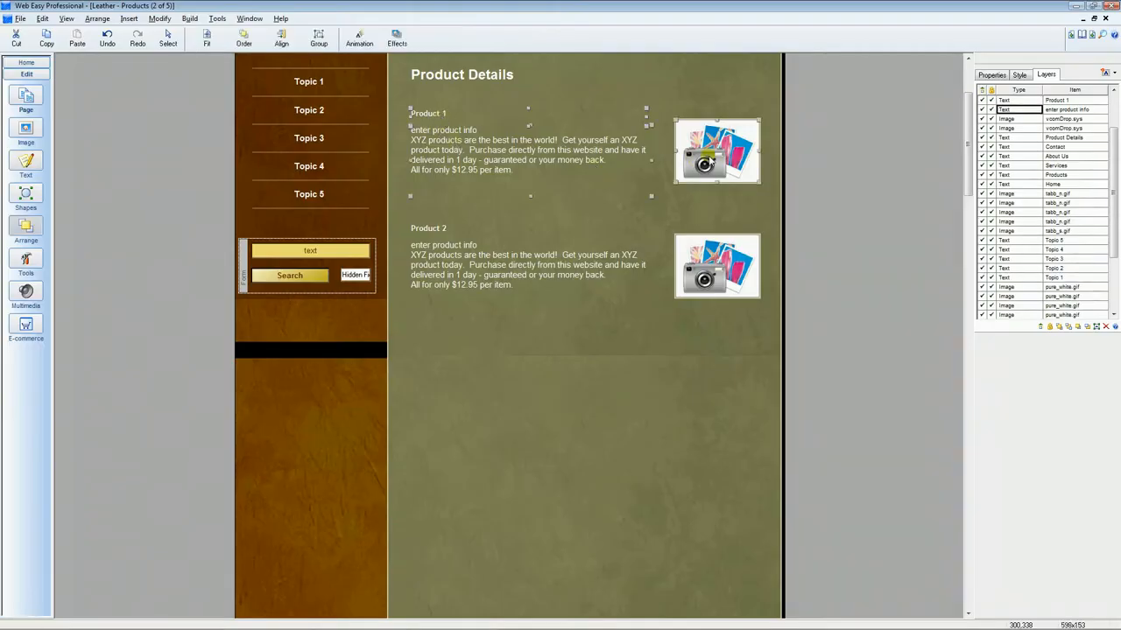
{"action": "left_click", "coordinate": [709, 160], "text": "shift"}
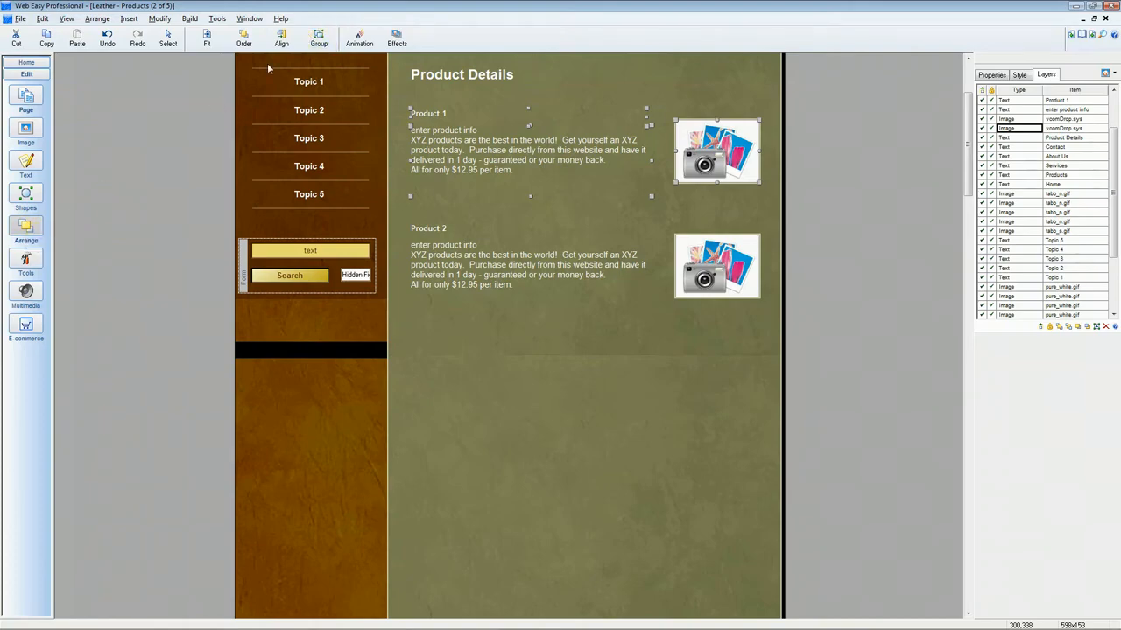
{"action": "left_click", "coordinate": [325, 43]}
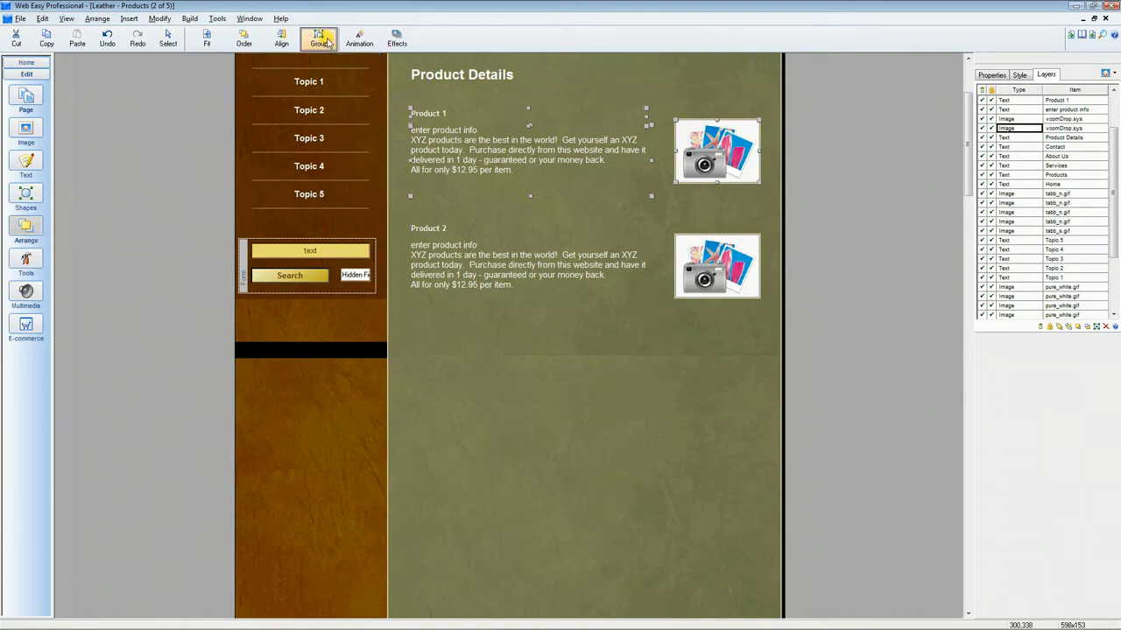
{"action": "left_click", "coordinate": [331, 61]}
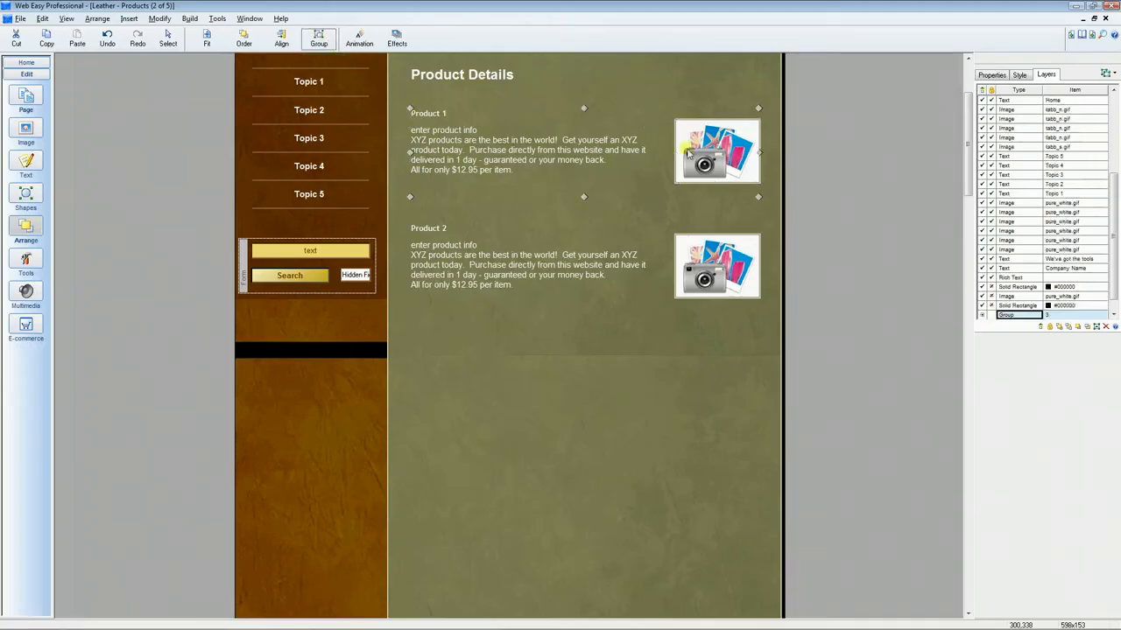
Try moving the Product 1 group, then undo the move
{"action": "left_click", "coordinate": [626, 87]}
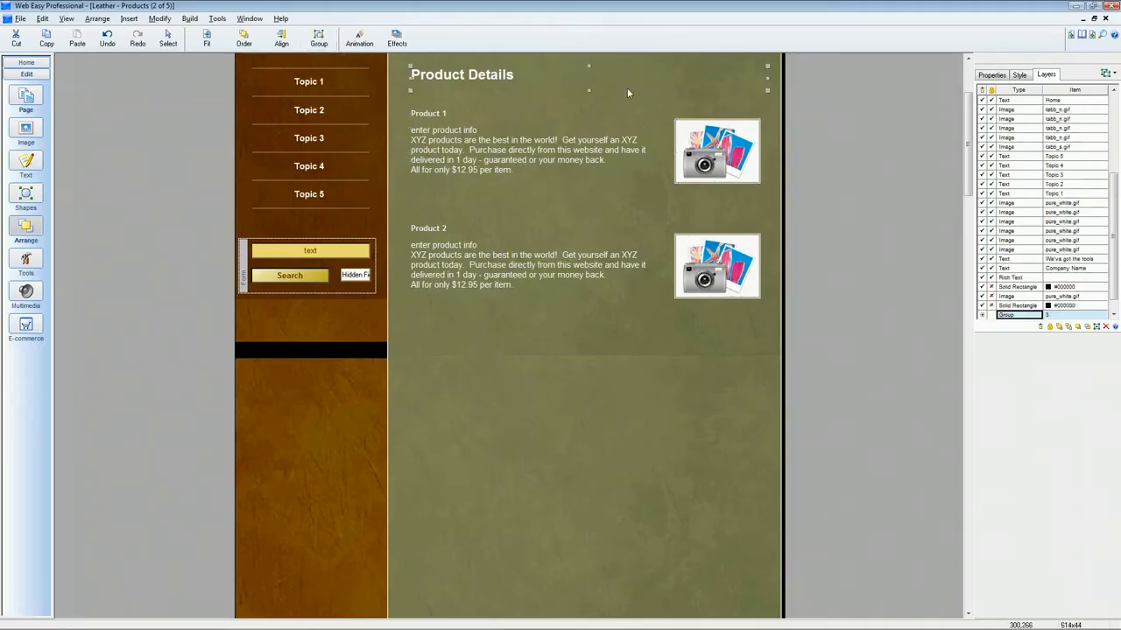
{"action": "left_click", "coordinate": [532, 162]}
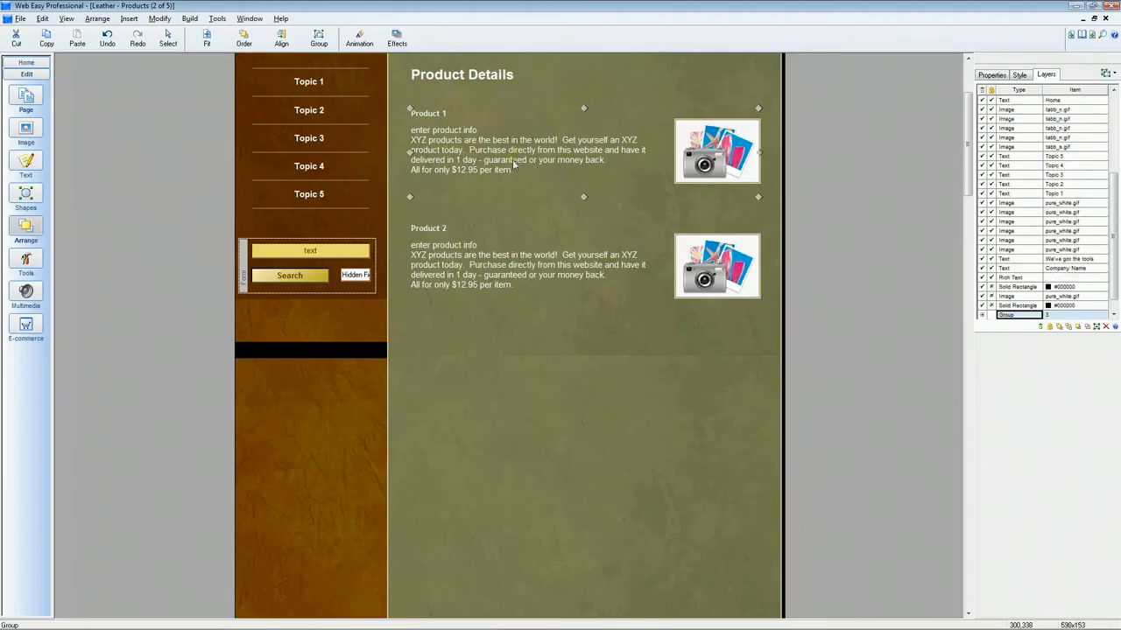
{"action": "left_click_drag", "start_coordinate": [514, 165], "coordinate": [490, 154]}
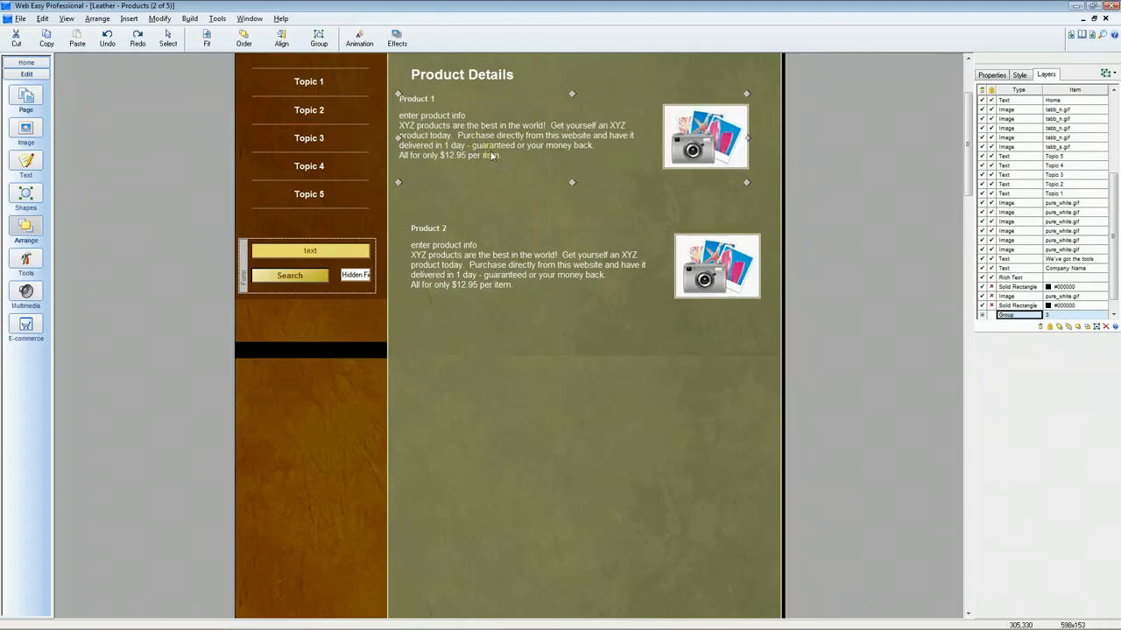
{"action": "key", "text": "ctrl+z"}
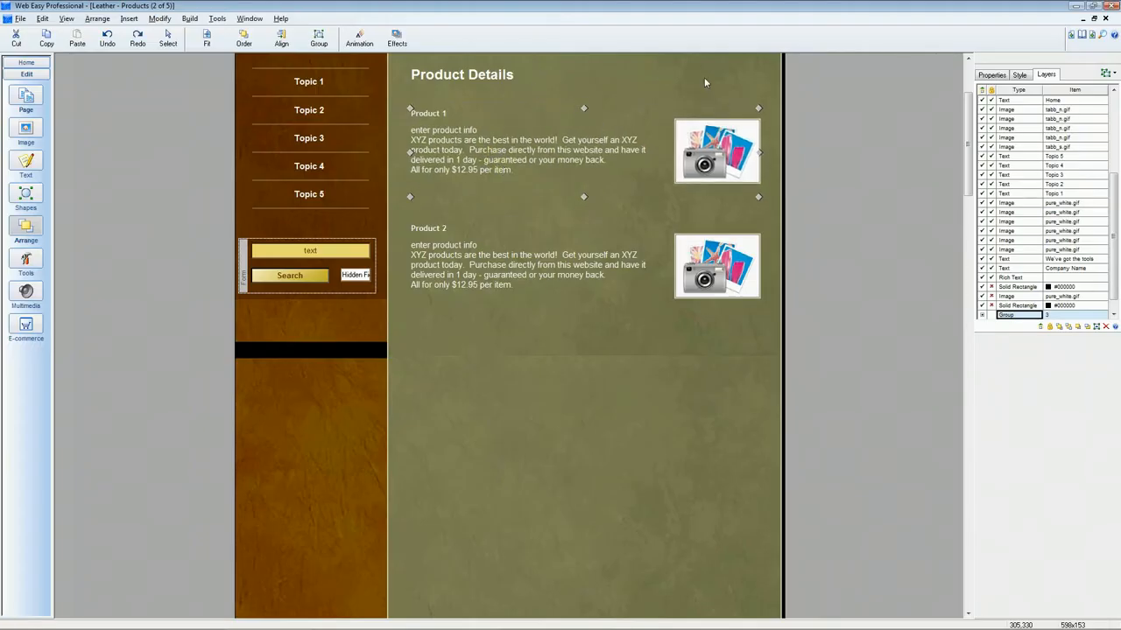
Group the Product 2 title, its description text and its image together
{"action": "left_click", "coordinate": [420, 243]}
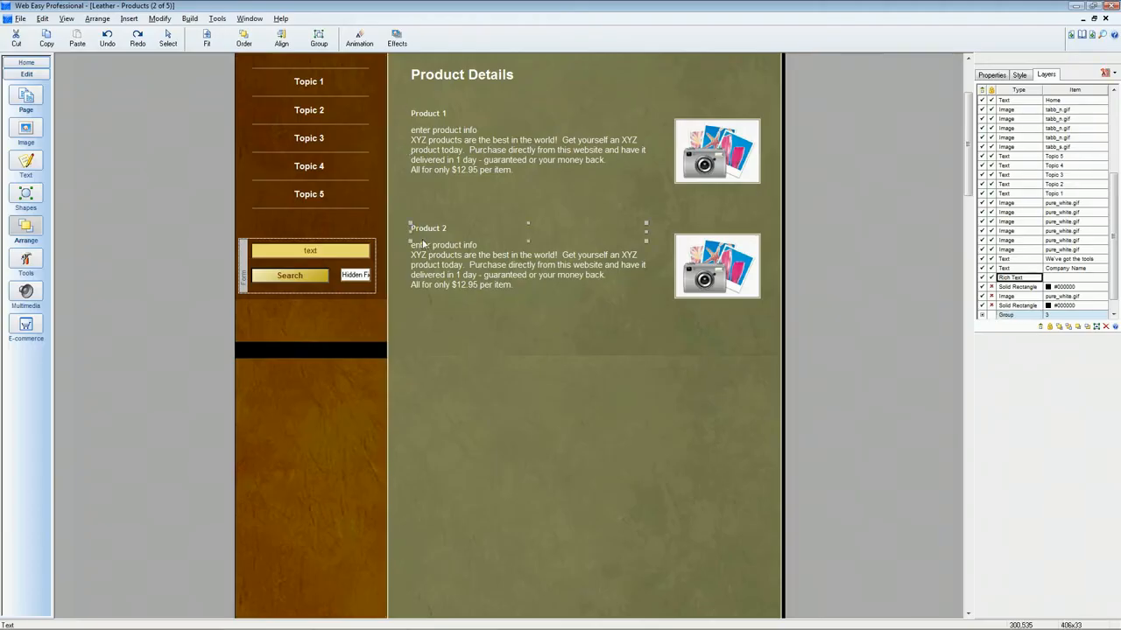
{"action": "left_click", "coordinate": [749, 285], "text": "shift"}
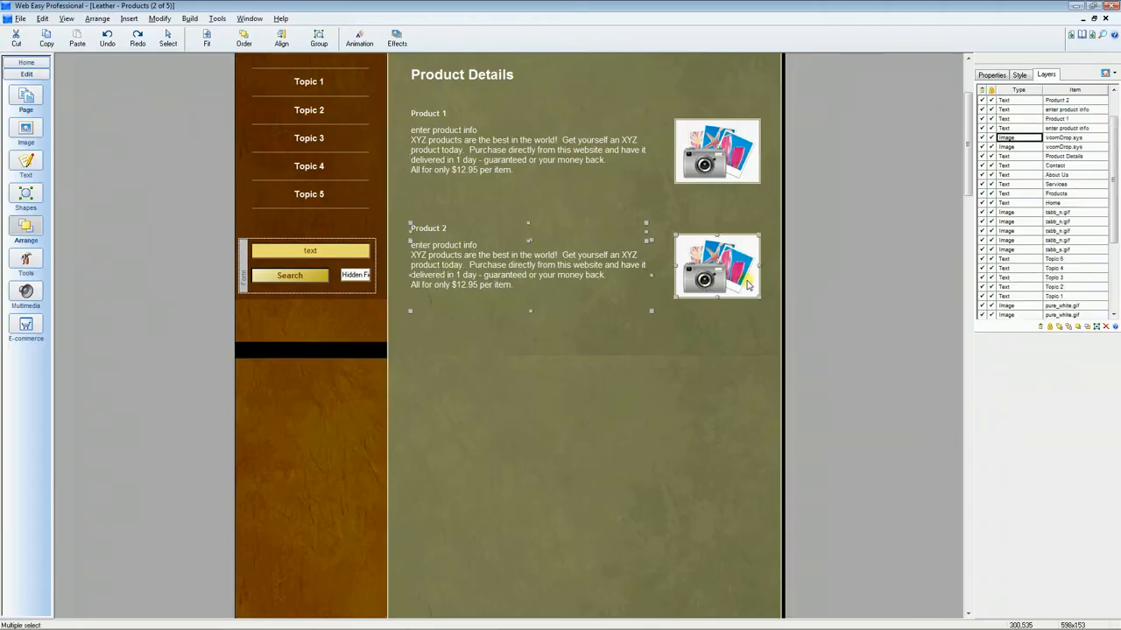
{"action": "left_click", "coordinate": [319, 39]}
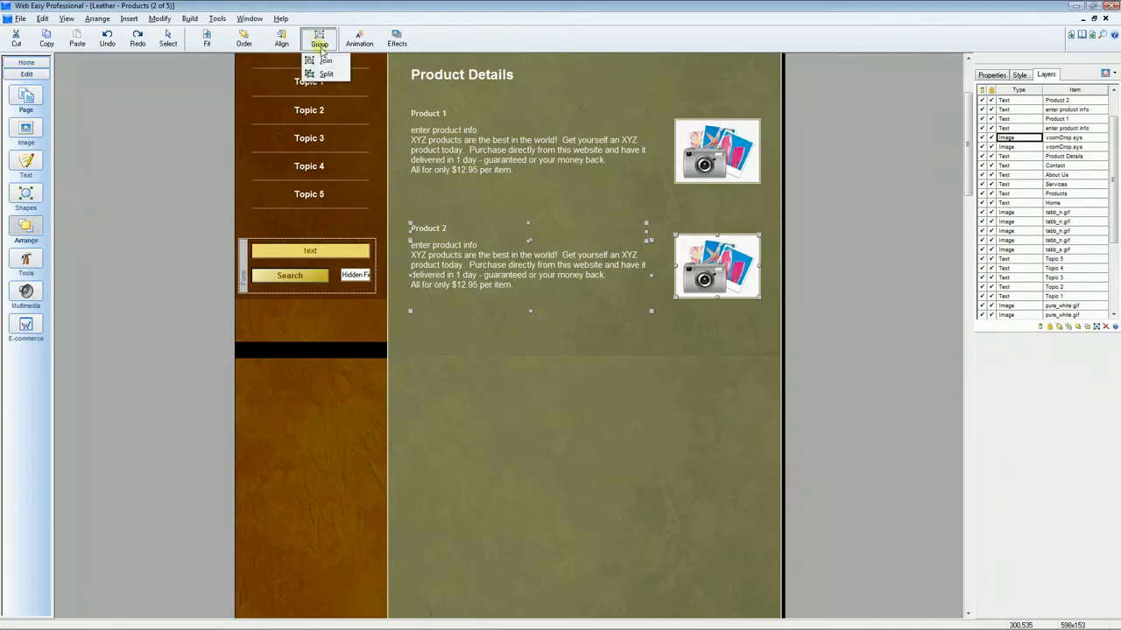
{"action": "left_click", "coordinate": [324, 62]}
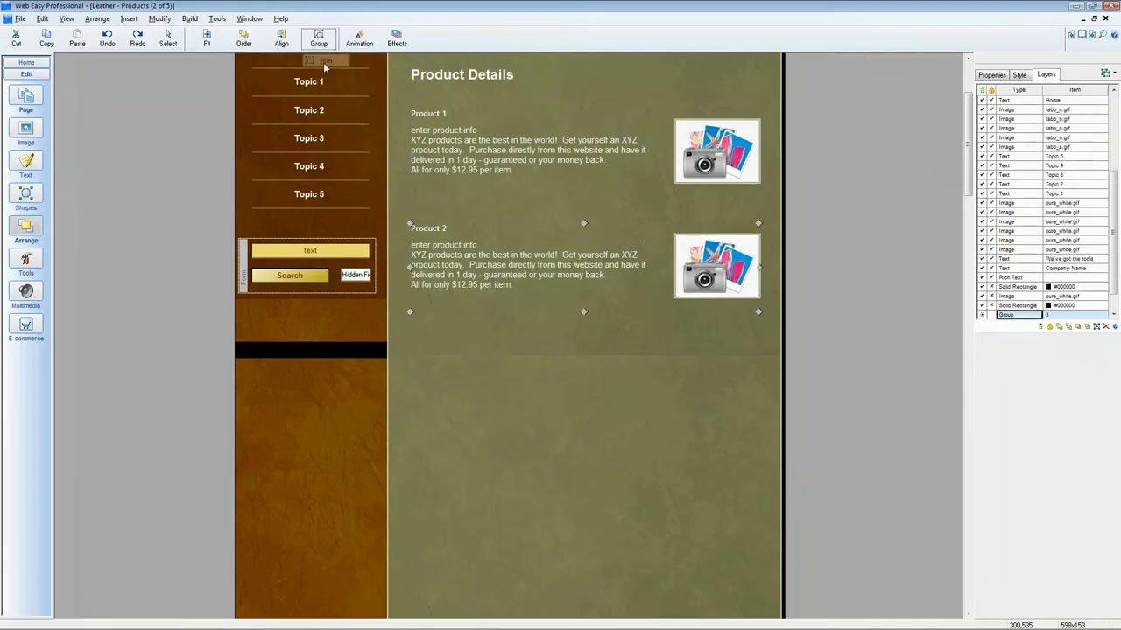
Select both product groups and copy them
{"action": "left_click", "coordinate": [399, 175]}
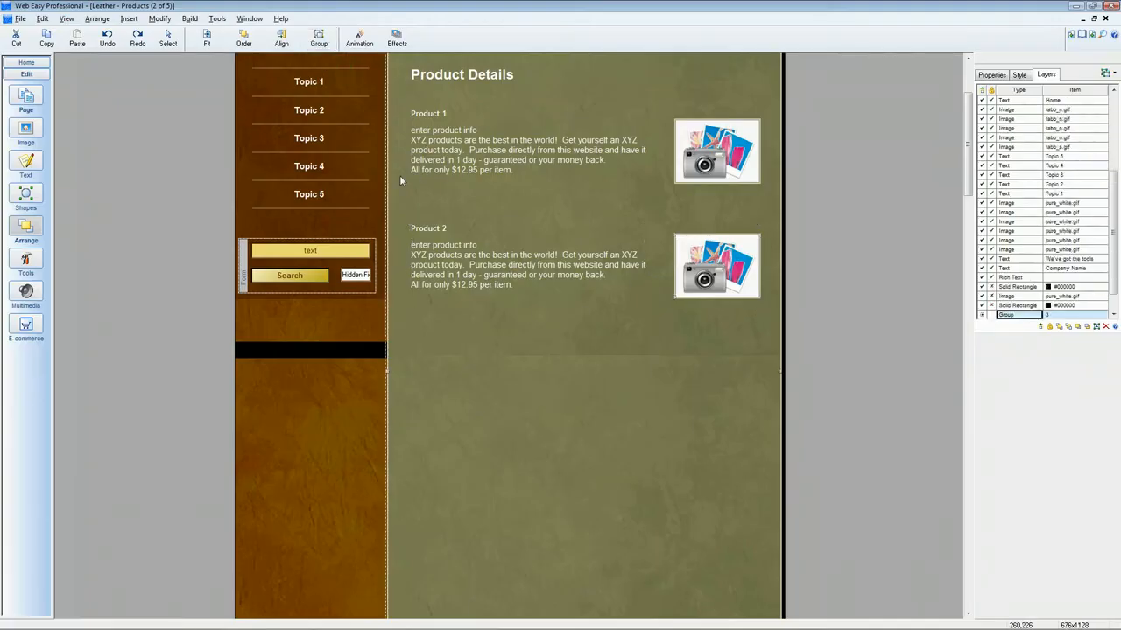
{"action": "left_click", "coordinate": [443, 161]}
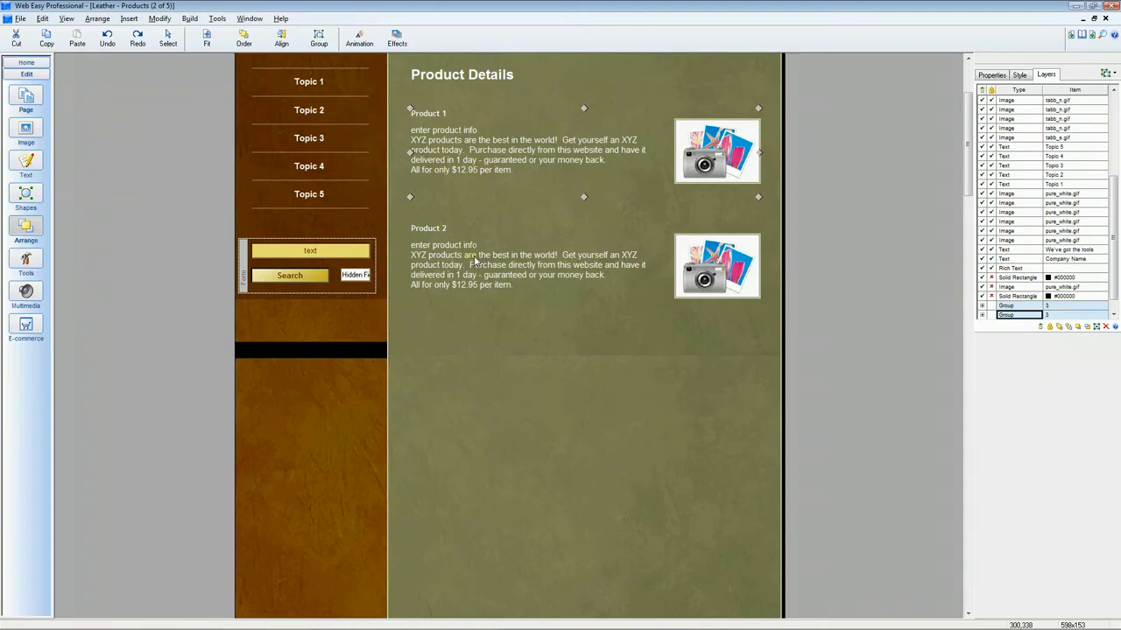
{"action": "left_click", "coordinate": [480, 277], "text": "shift"}
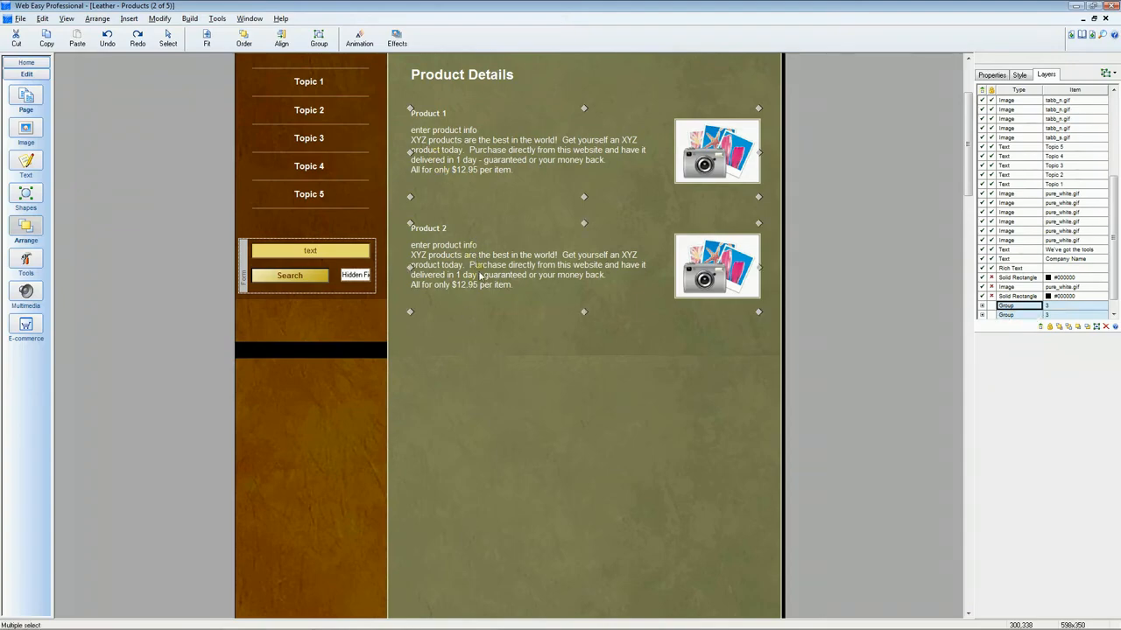
{"action": "right_click", "coordinate": [480, 277]}
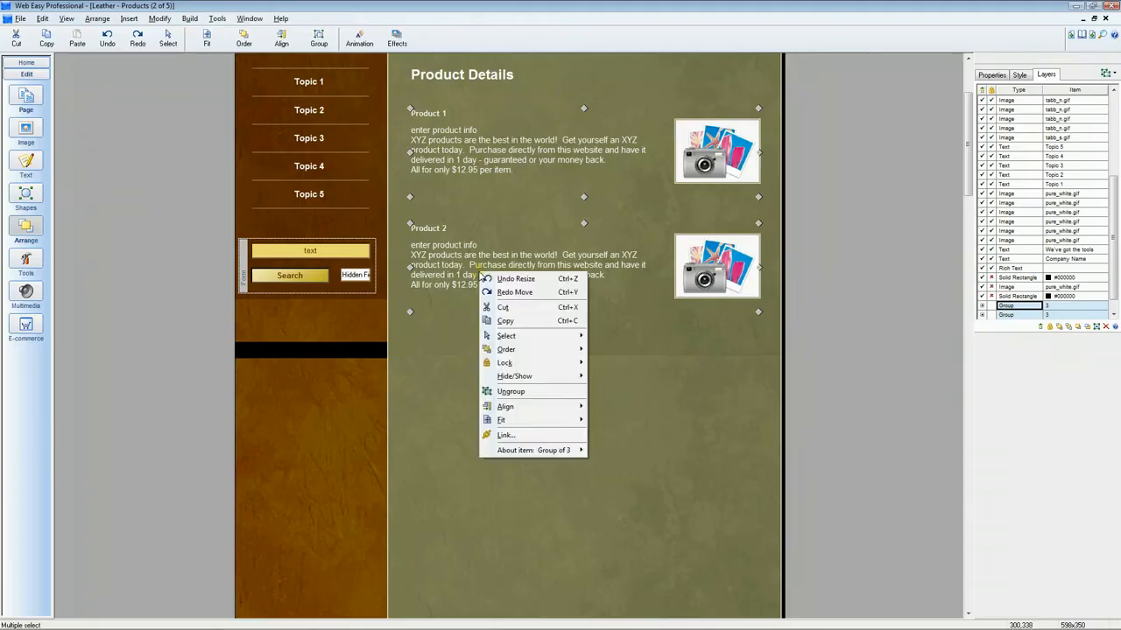
{"action": "left_click", "coordinate": [506, 321]}
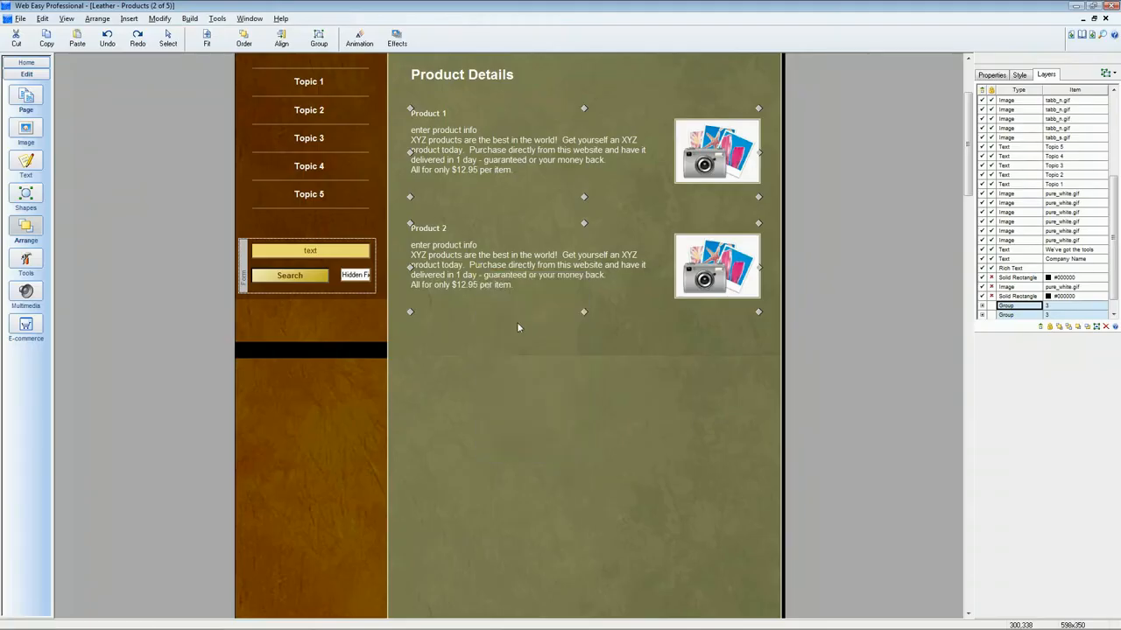
Paste the copied product groups and place them below Product 2 in the green panel
{"action": "right_click", "coordinate": [504, 397]}
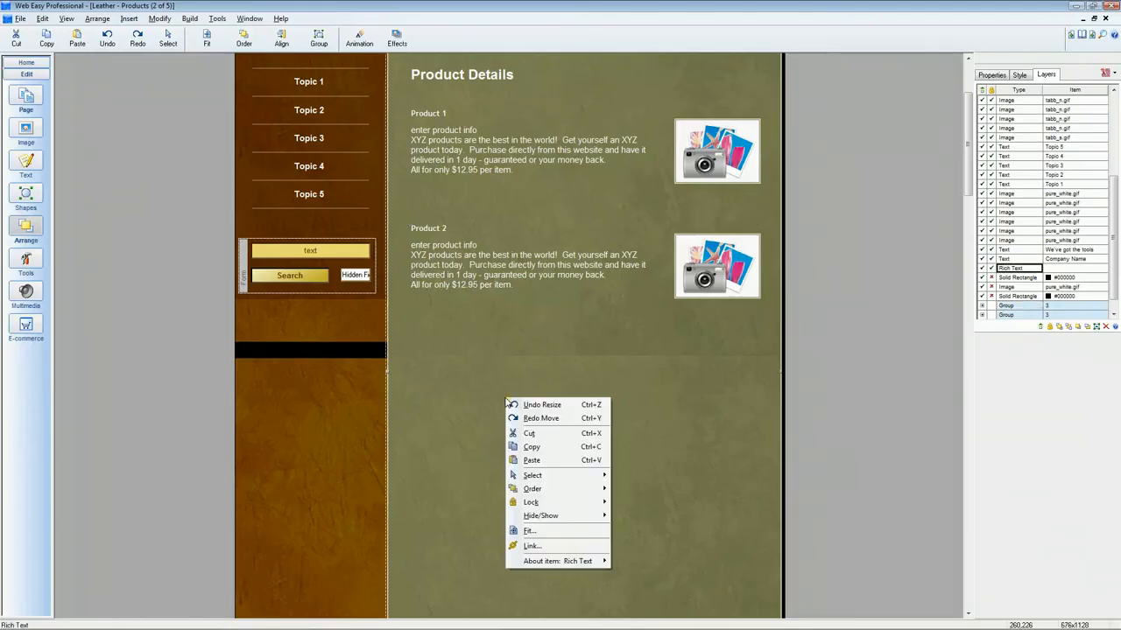
{"action": "left_click", "coordinate": [543, 460]}
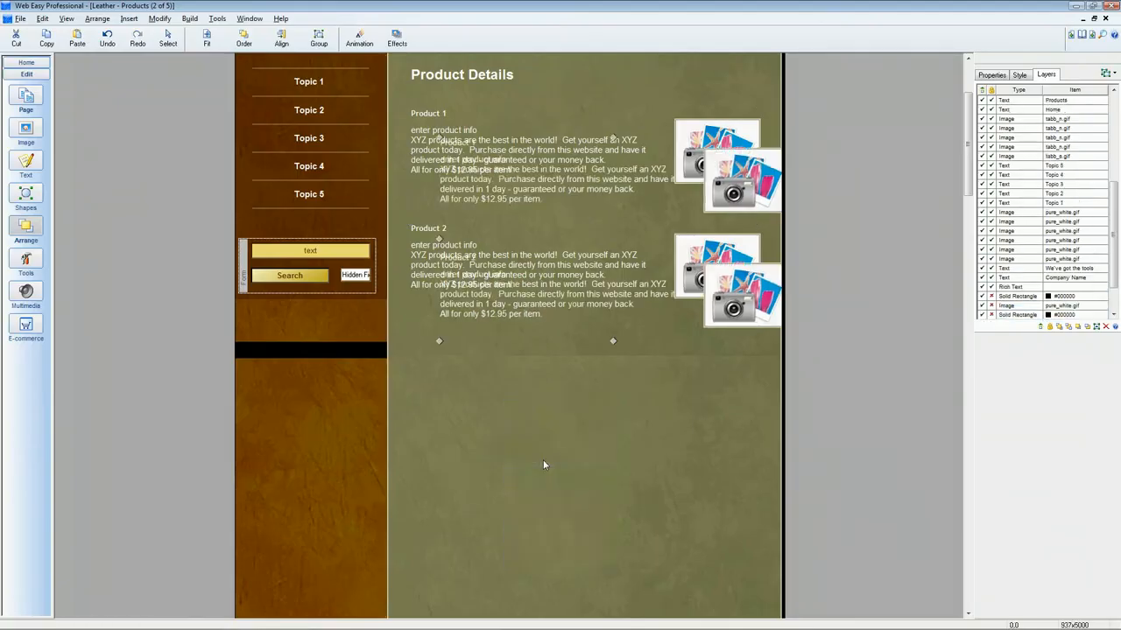
{"action": "left_click_drag", "start_coordinate": [521, 305], "coordinate": [492, 466]}
{"action": "left_click_drag", "start_coordinate": [490, 488], "coordinate": [489, 488]}
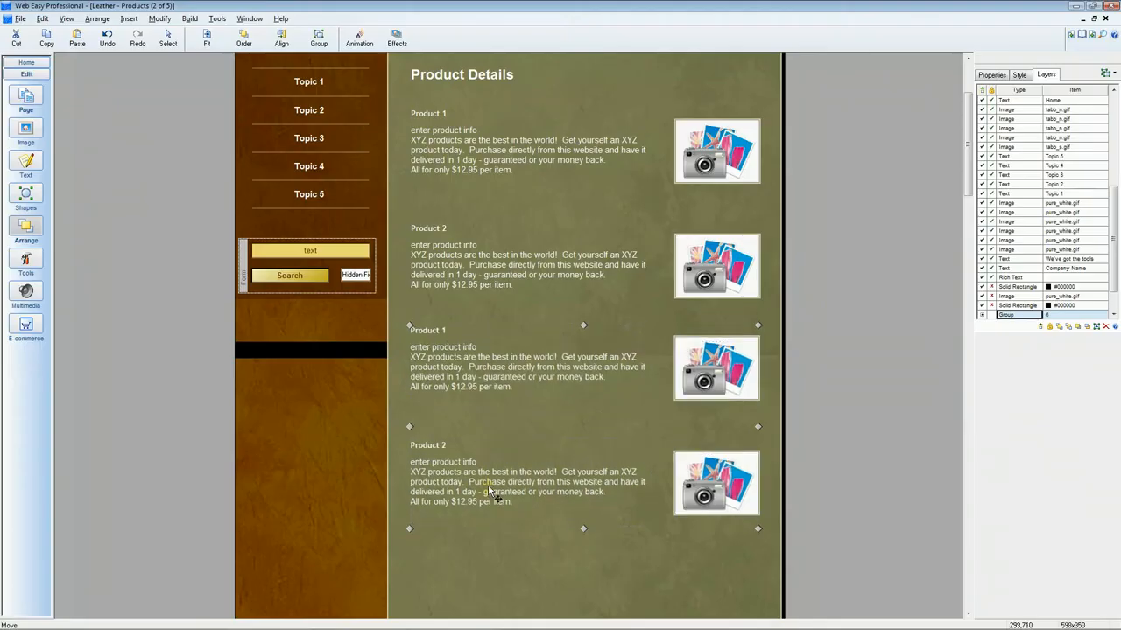
Select the pasted product groups and ungroup them
{"action": "left_click", "coordinate": [968, 211]}
{"action": "left_click_drag", "start_coordinate": [968, 211], "coordinate": [960, 182]}
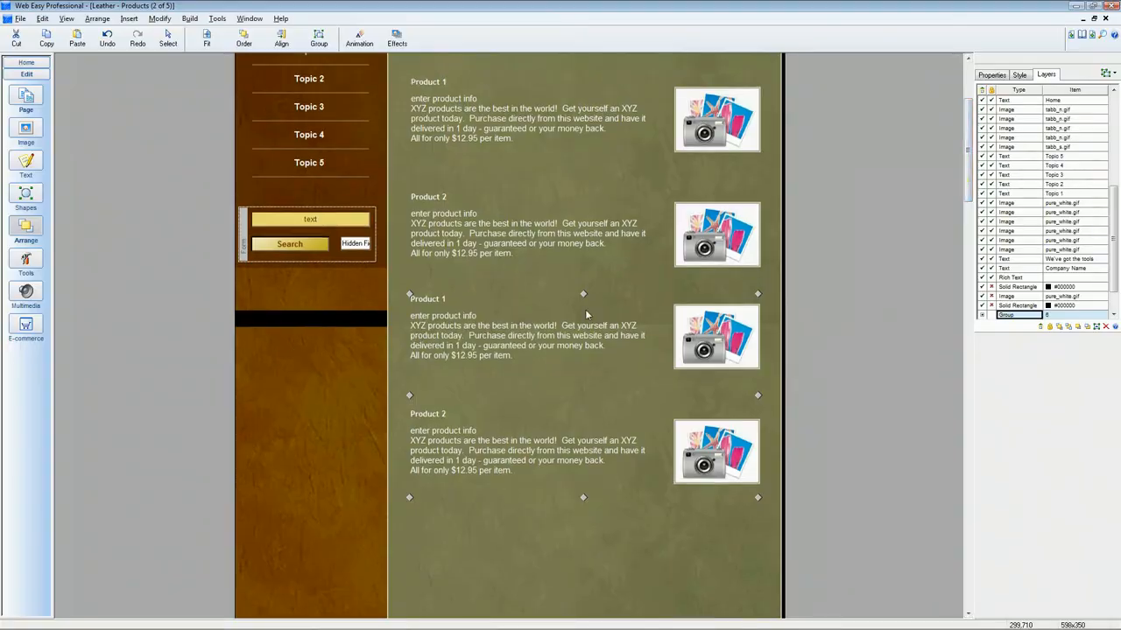
{"action": "left_click", "coordinate": [512, 527]}
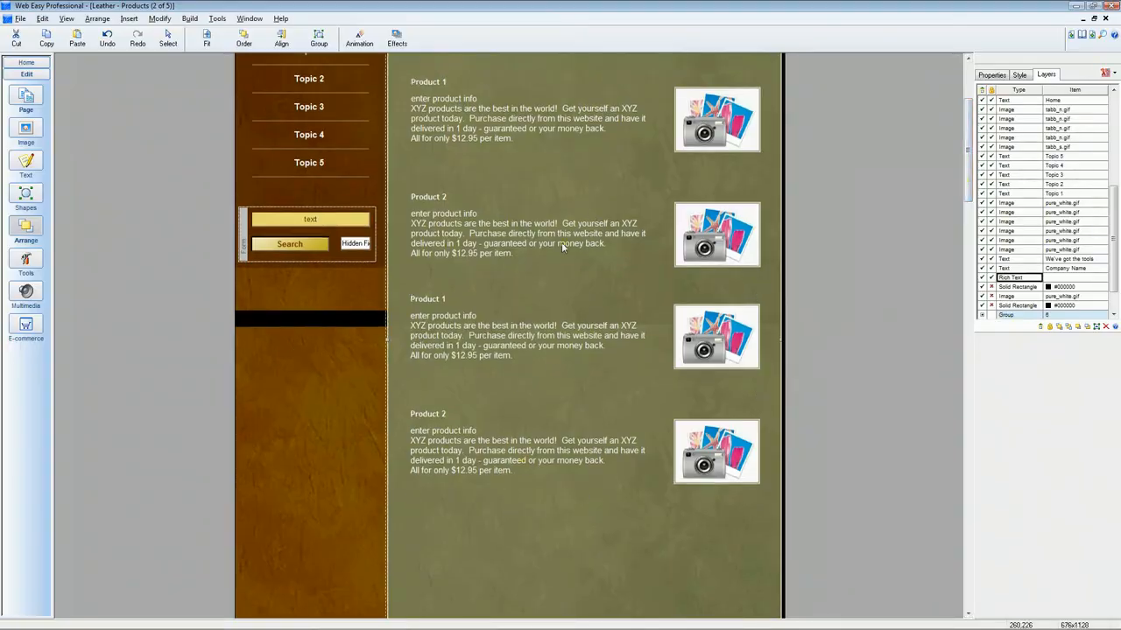
{"action": "left_click", "coordinate": [478, 341]}
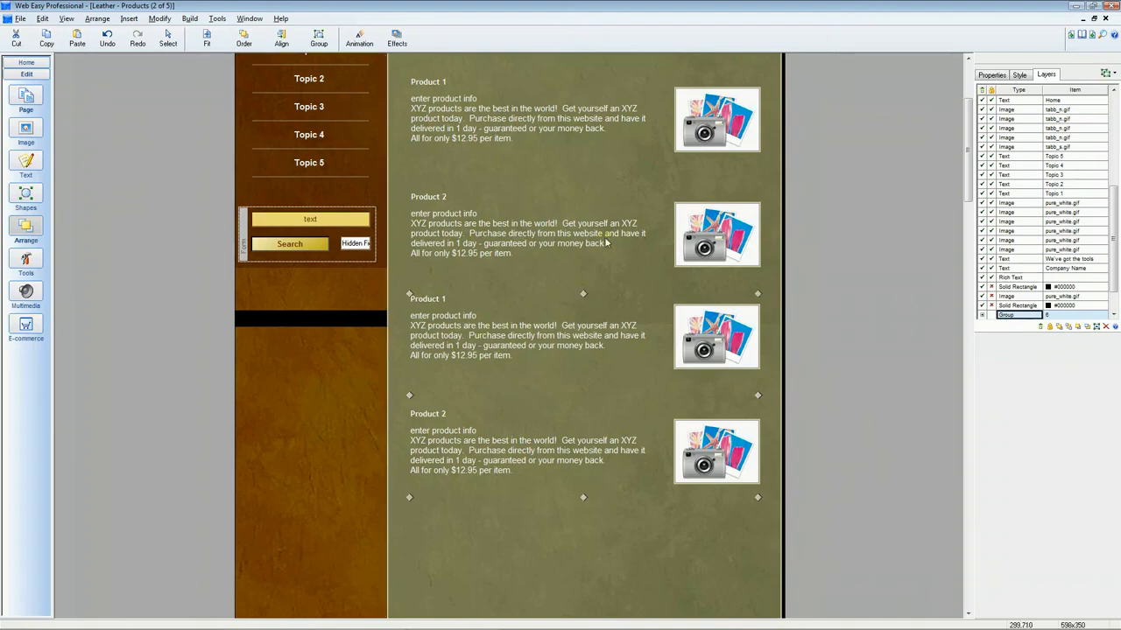
{"action": "left_click", "coordinate": [491, 223]}
{"action": "left_click", "coordinate": [490, 129]}
{"action": "left_click", "coordinate": [509, 239]}
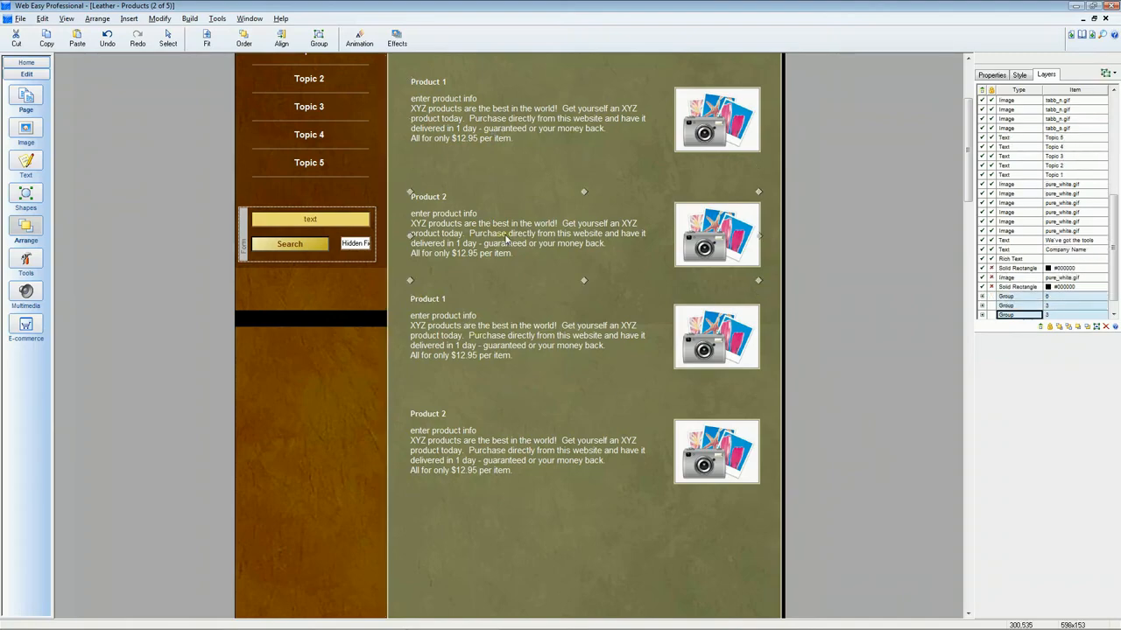
{"action": "left_click", "coordinate": [497, 326]}
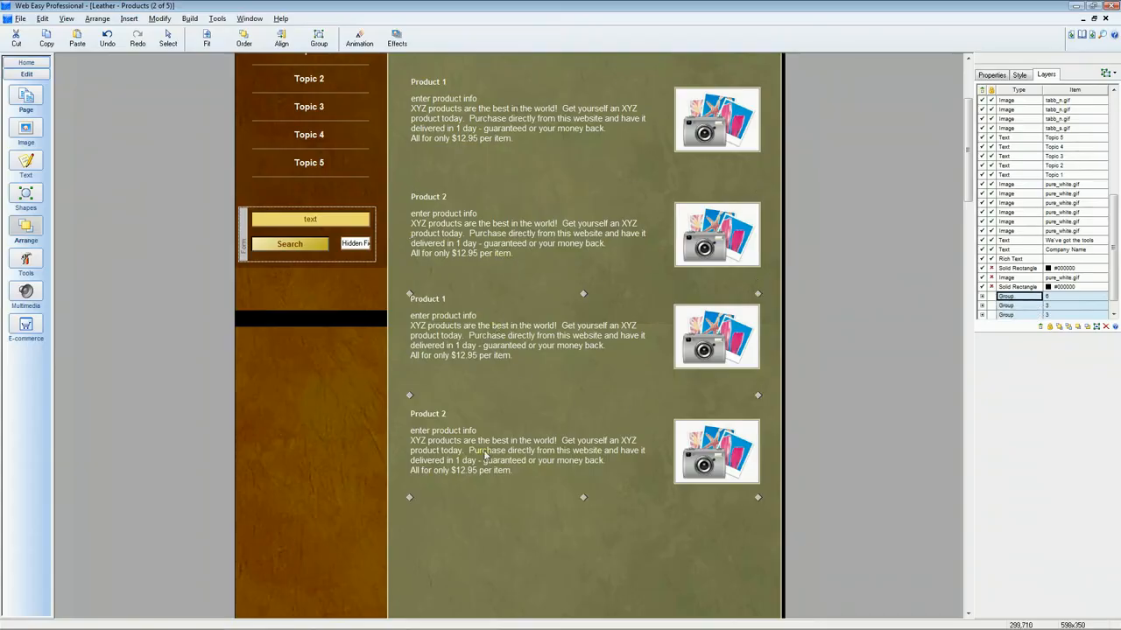
{"action": "left_click", "coordinate": [318, 35]}
{"action": "left_click", "coordinate": [326, 72]}
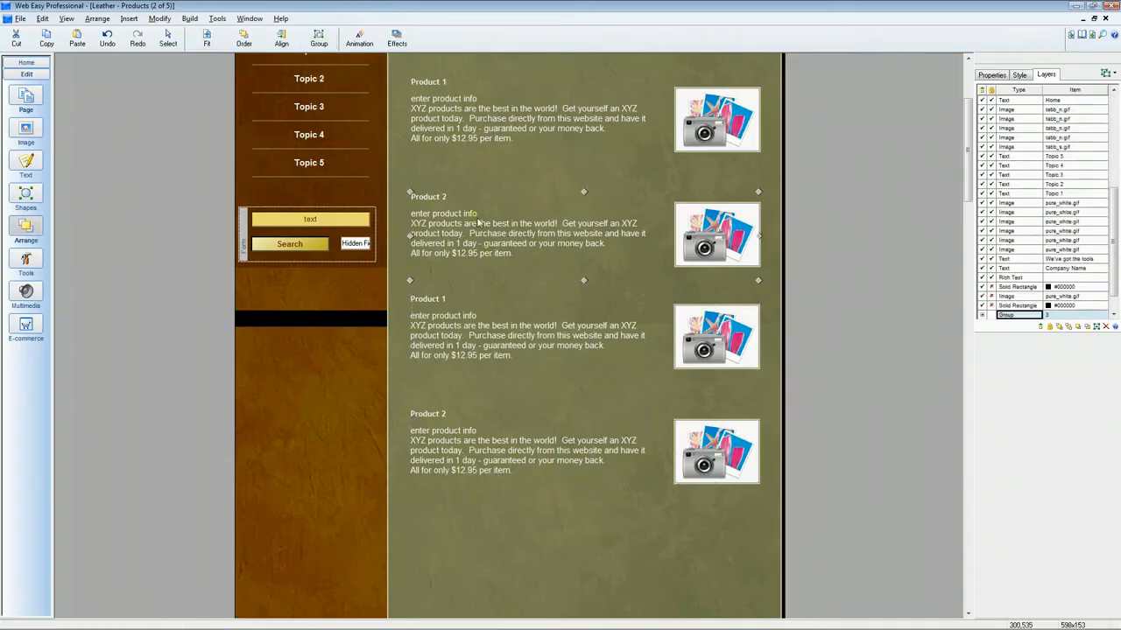
Ungroup the original Product 2 and Product 1 groups so their title, text and image are separate items
{"action": "left_click", "coordinate": [318, 35]}
{"action": "left_click", "coordinate": [326, 71]}
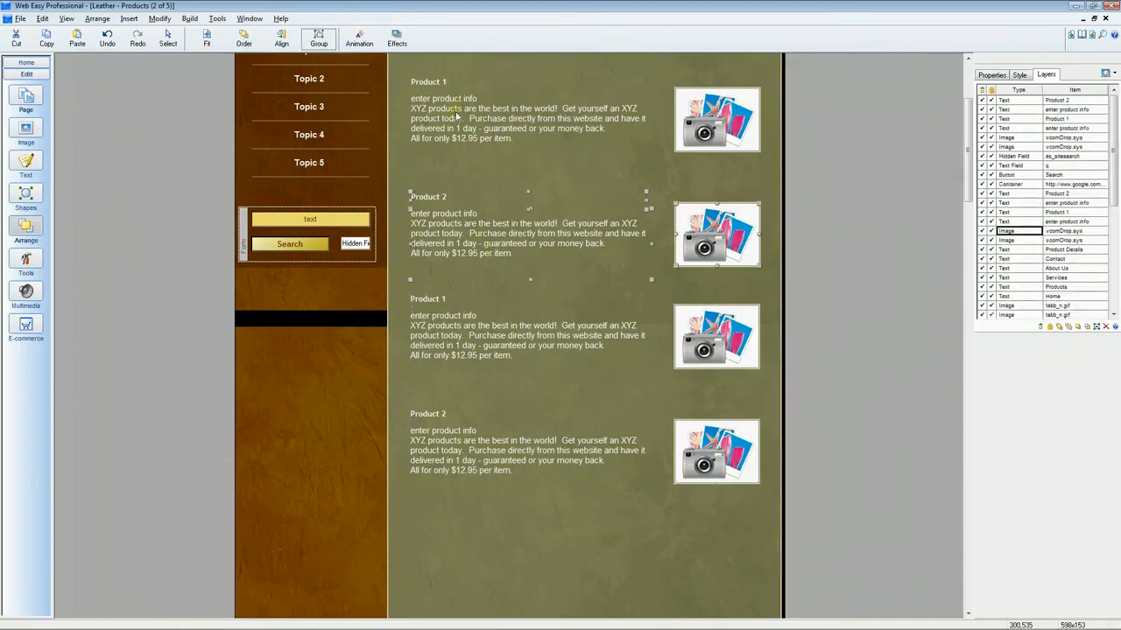
{"action": "left_click", "coordinate": [456, 114]}
{"action": "left_click", "coordinate": [318, 35]}
{"action": "left_click", "coordinate": [335, 77]}
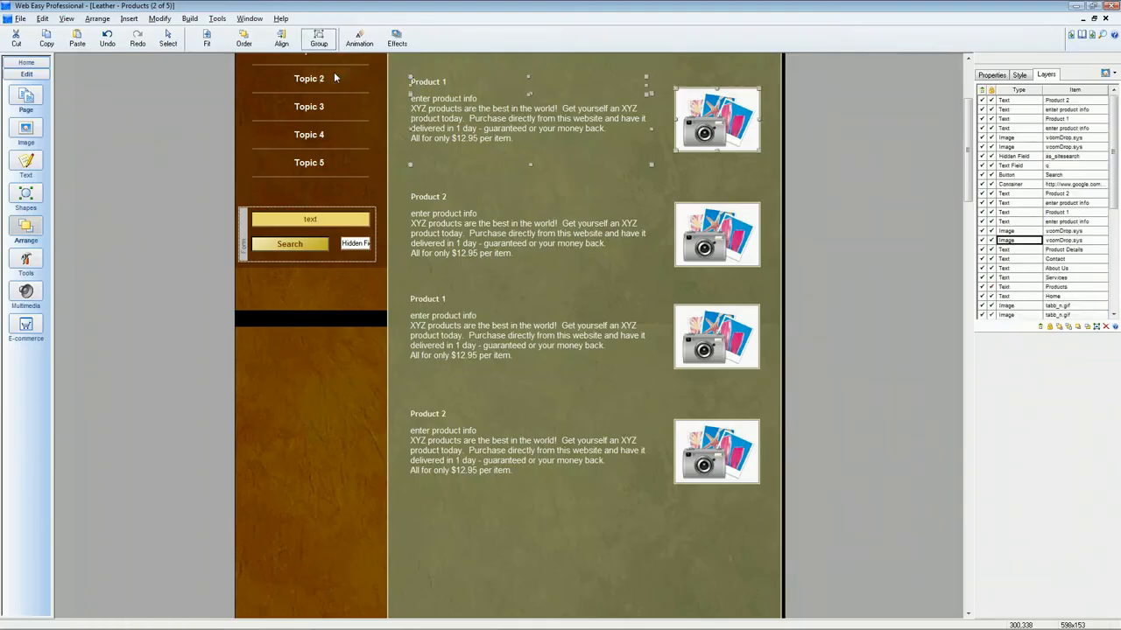
{"action": "left_click", "coordinate": [456, 119]}
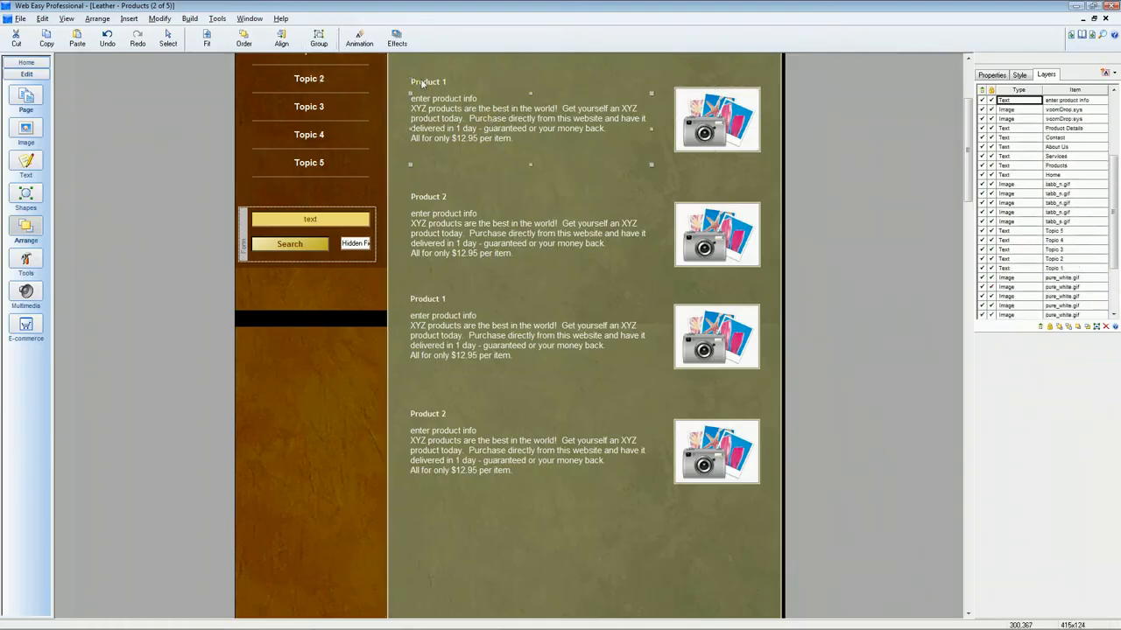
{"action": "left_click", "coordinate": [440, 198]}
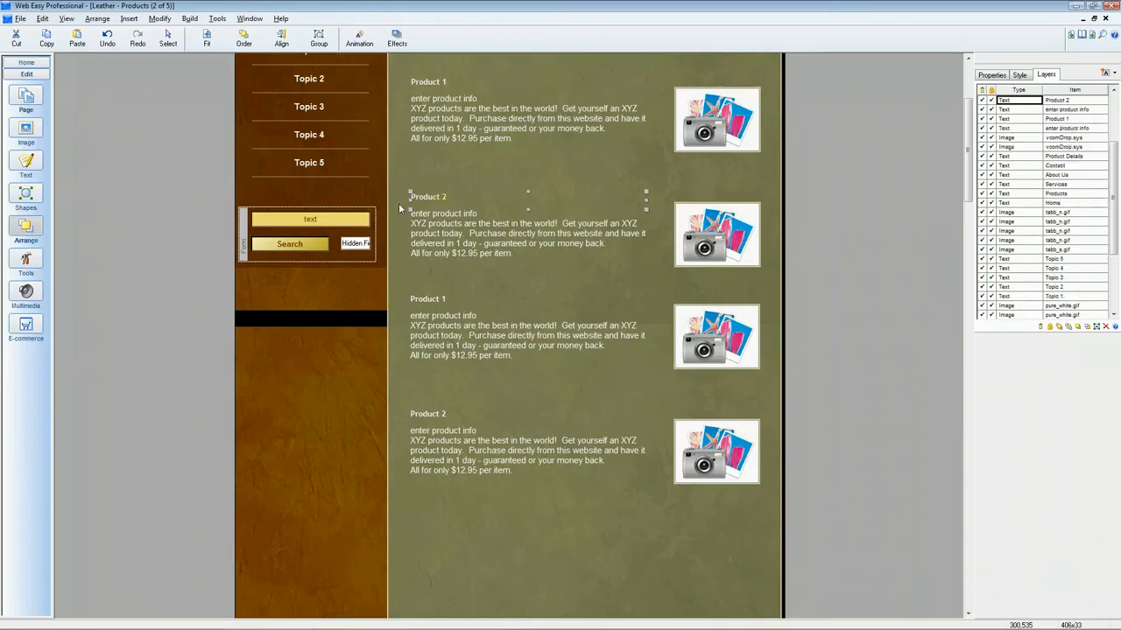
{"action": "left_click", "coordinate": [446, 241]}
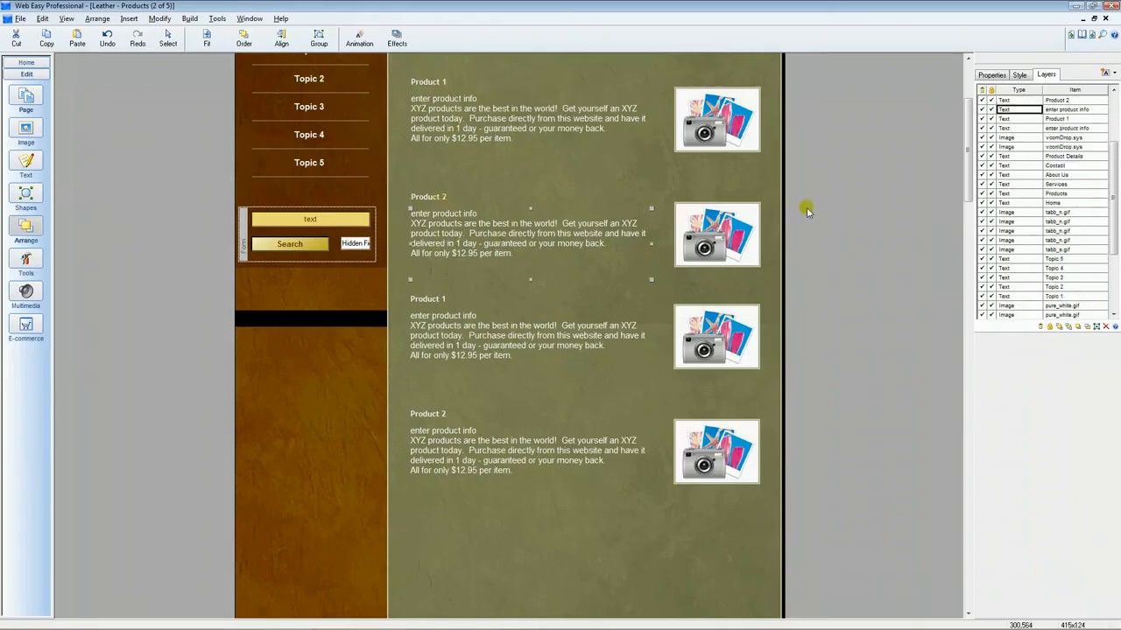
Shorten the green content panel so its bottom edge sits just below the last Product 2 entry
{"action": "left_click", "coordinate": [533, 522]}
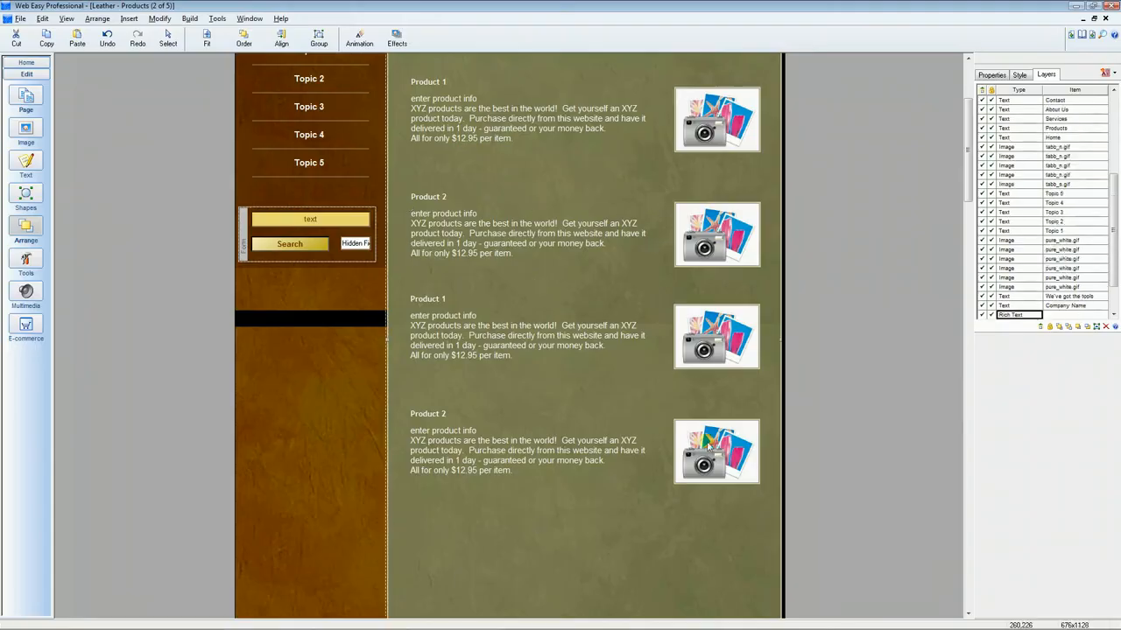
{"action": "left_click_drag", "start_coordinate": [968, 170], "coordinate": [970, 203]}
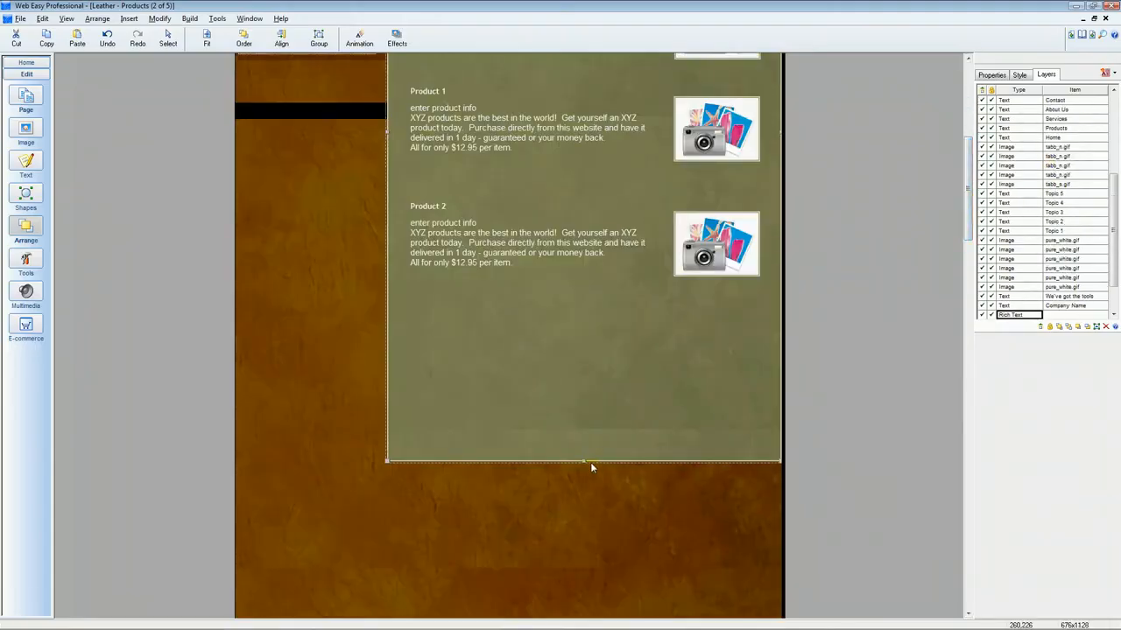
{"action": "left_click_drag", "start_coordinate": [584, 461], "coordinate": [586, 305]}
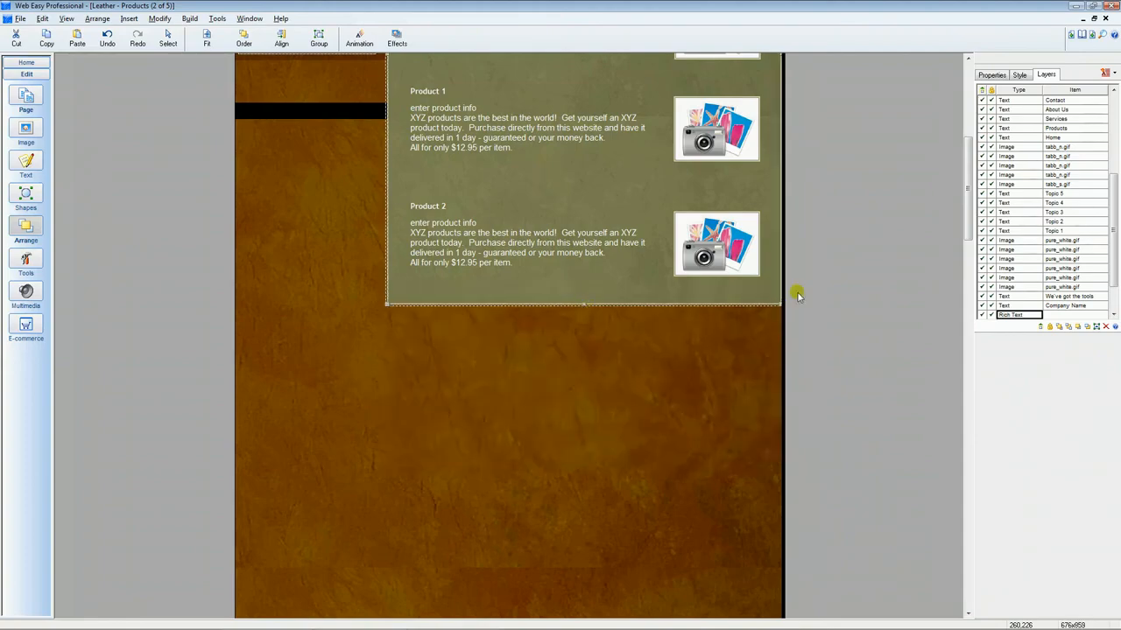
Toggle the lock setting of the Rich Text layer that forms the green panel
{"action": "left_click_drag", "start_coordinate": [972, 218], "coordinate": [973, 131]}
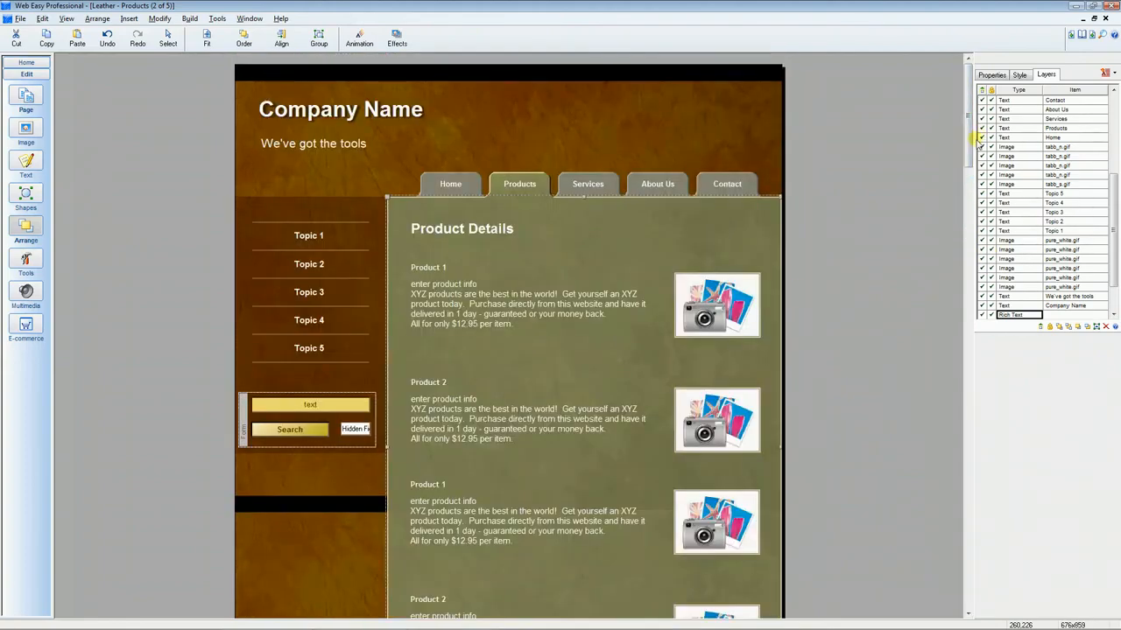
{"action": "scroll", "coordinate": [970, 174], "scroll_direction": "down", "scroll_amount": 3}
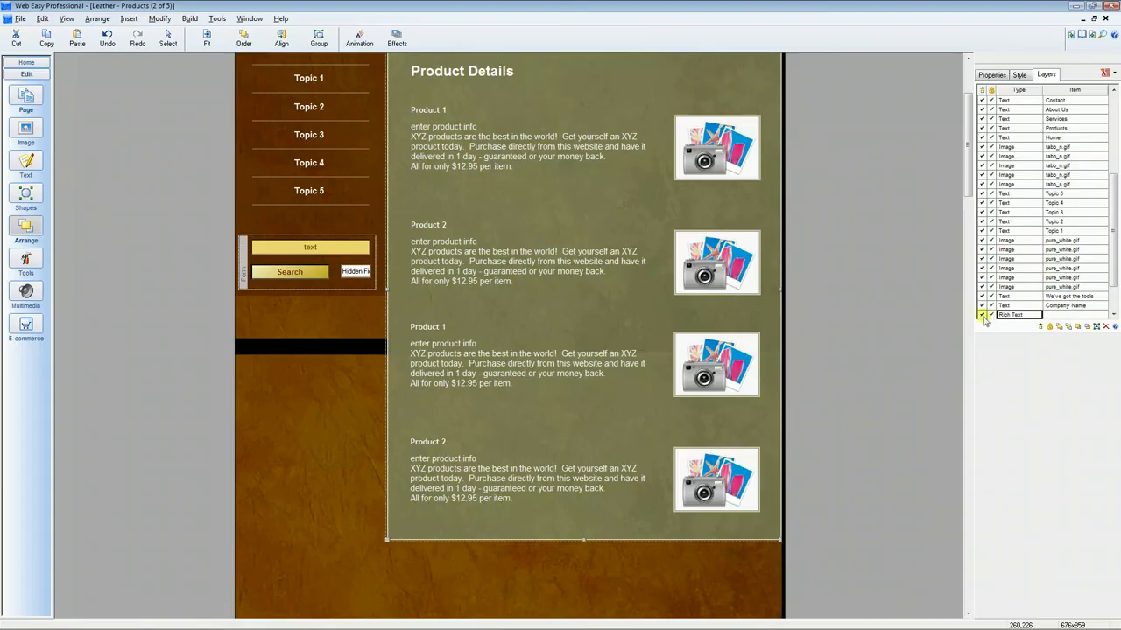
{"action": "scroll", "coordinate": [1110, 277], "scroll_direction": "down", "scroll_amount": 2}
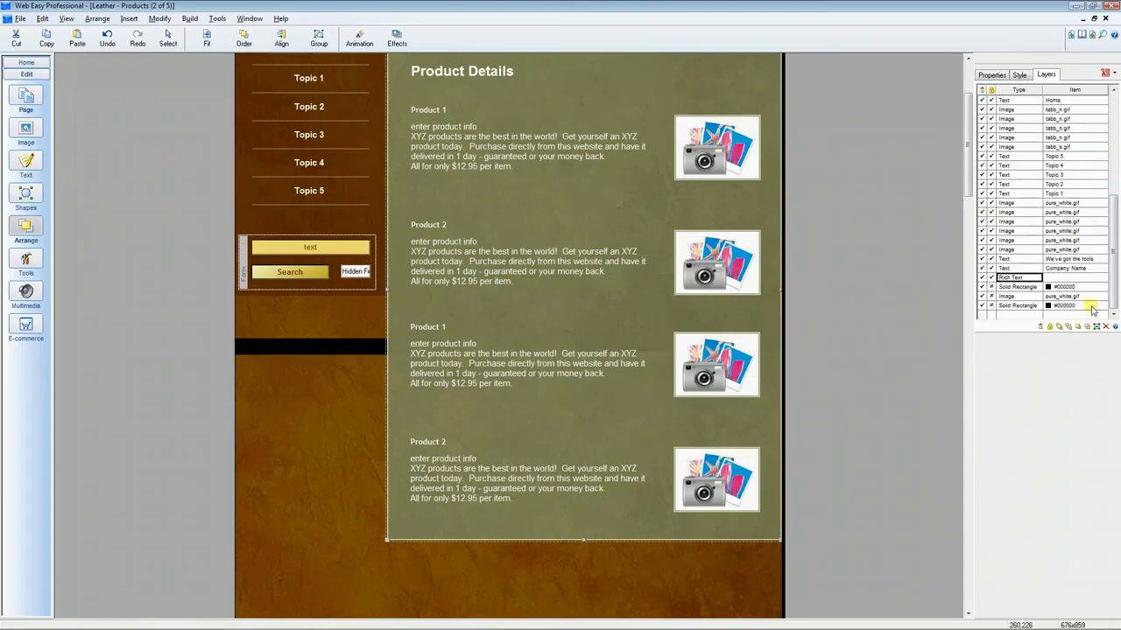
{"action": "left_click", "coordinate": [991, 278]}
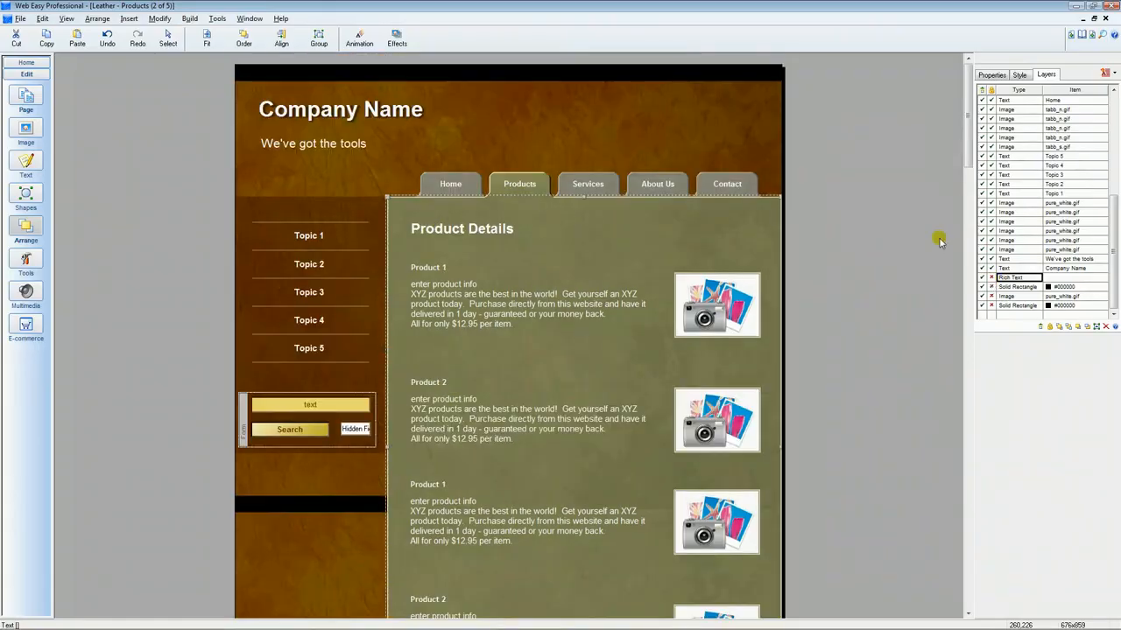
Scroll through the page and select product items to examine the layout of the duplicated entries
{"action": "left_click_drag", "start_coordinate": [969, 156], "coordinate": [974, 250]}
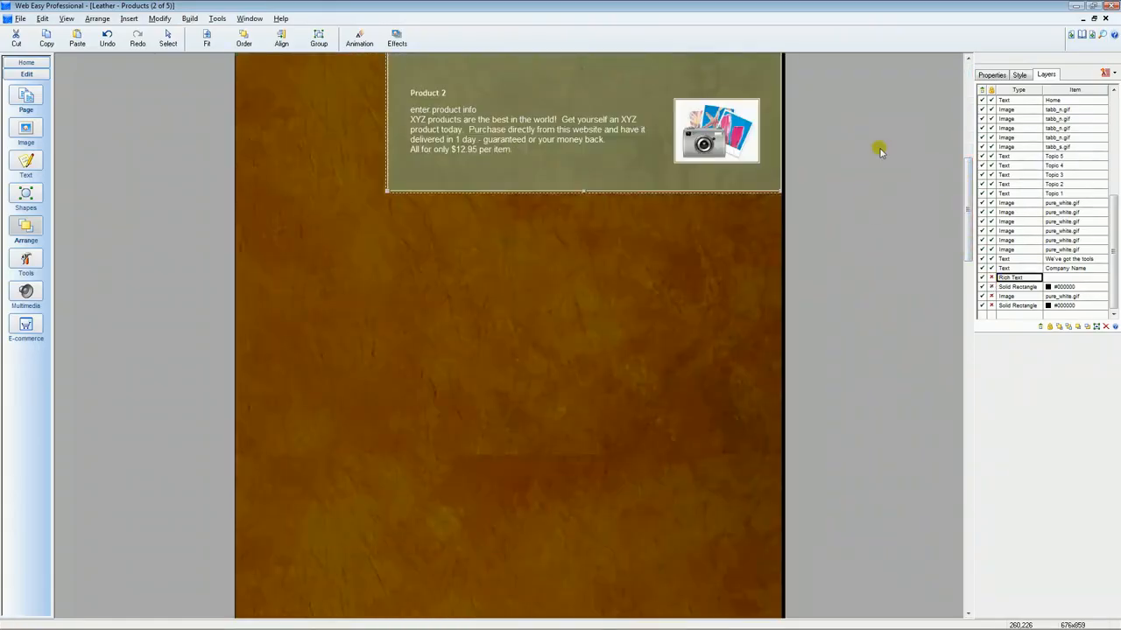
{"action": "left_click_drag", "start_coordinate": [967, 164], "coordinate": [967, 137]}
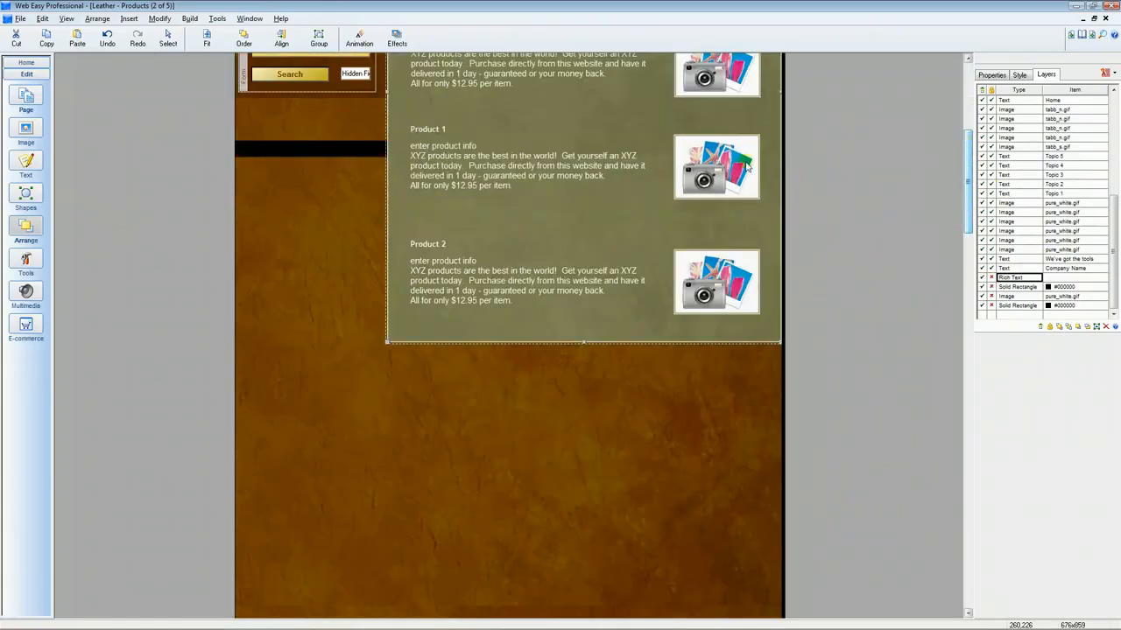
{"action": "left_click", "coordinate": [573, 212]}
{"action": "left_click", "coordinate": [429, 301]}
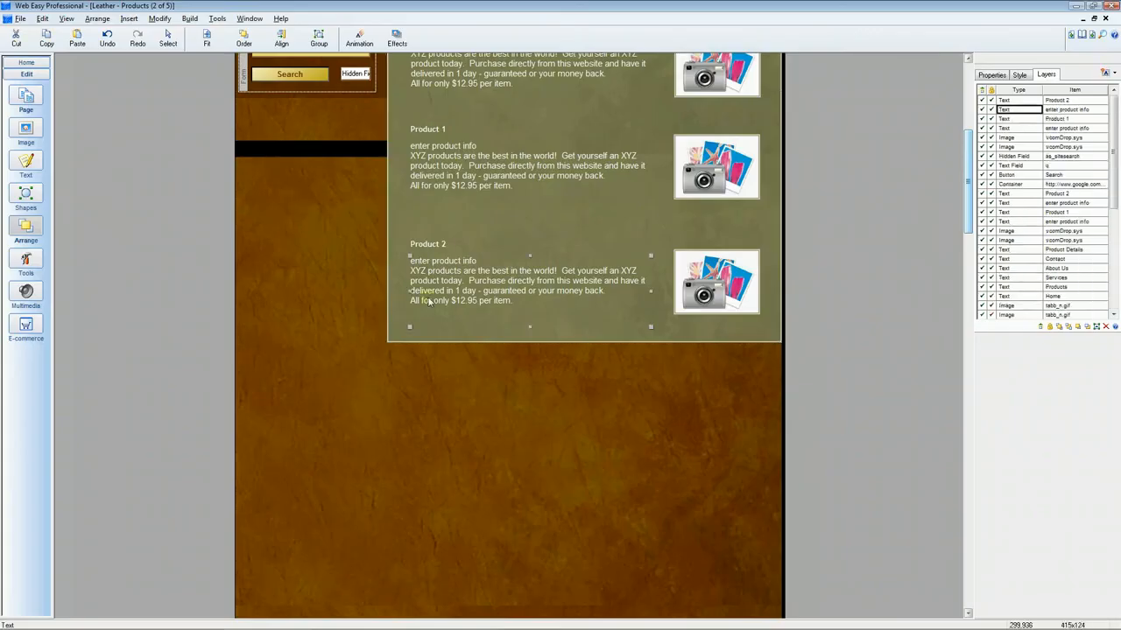
{"action": "left_click", "coordinate": [392, 244]}
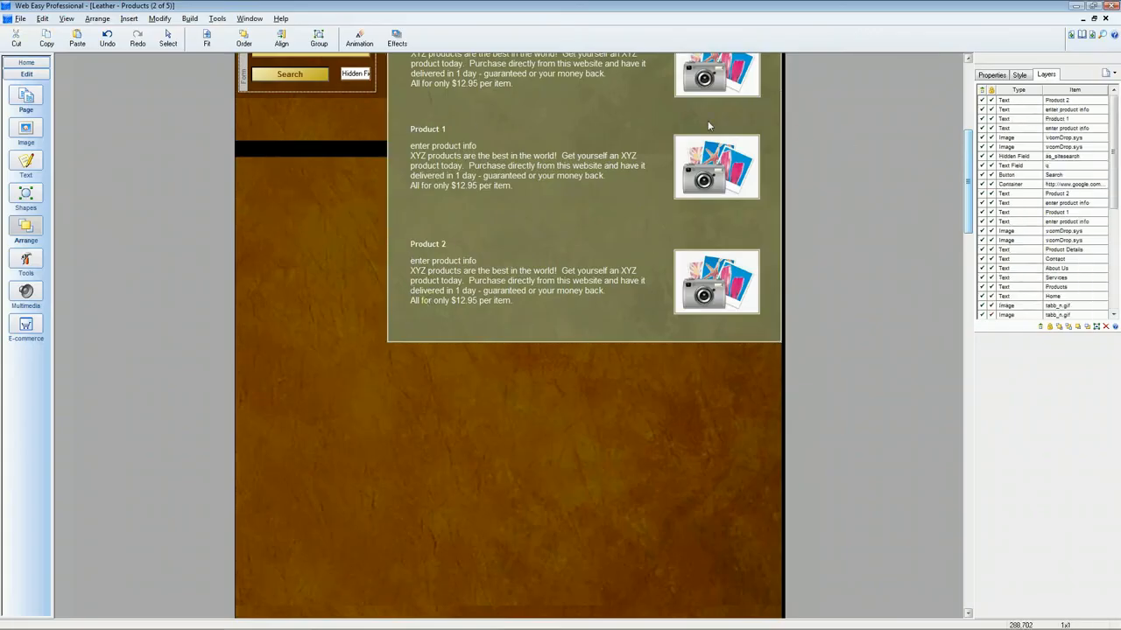
{"action": "left_click", "coordinate": [419, 184]}
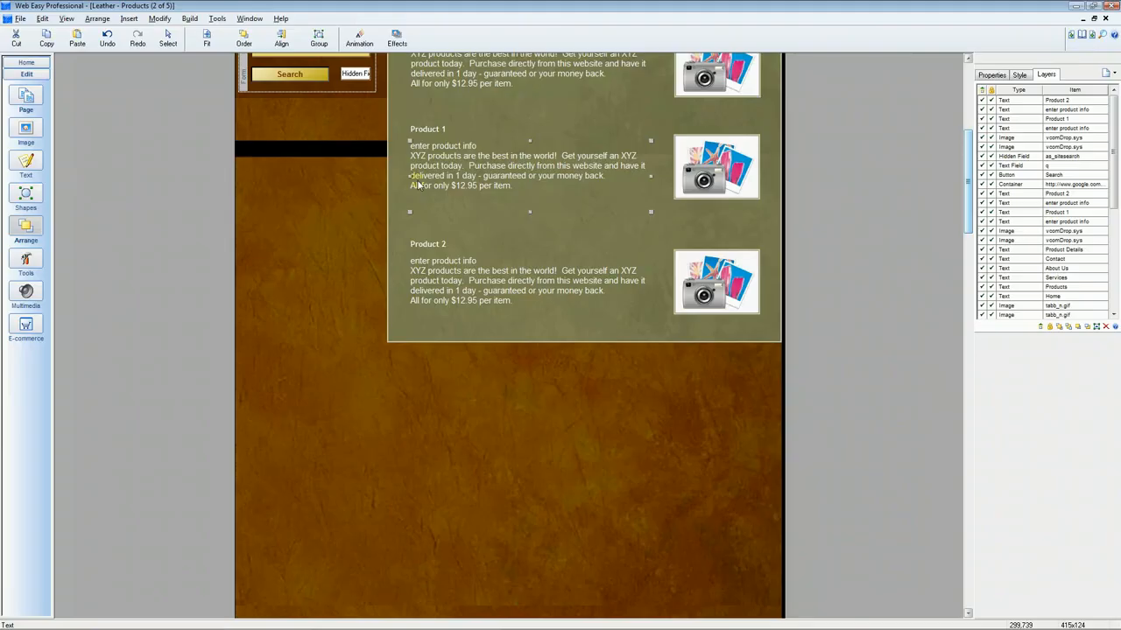
{"action": "left_click", "coordinate": [407, 226]}
{"action": "left_click_drag", "start_coordinate": [963, 191], "coordinate": [956, 219]}
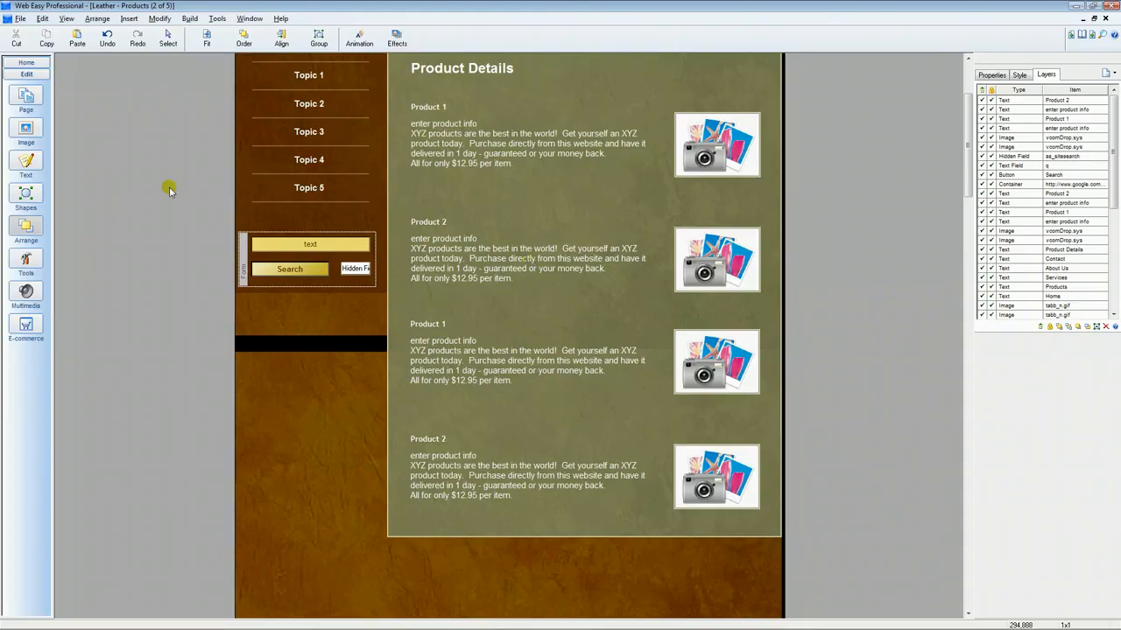
Preview the Products page in the browser and scroll through the product listing
{"action": "left_click", "coordinate": [191, 20]}
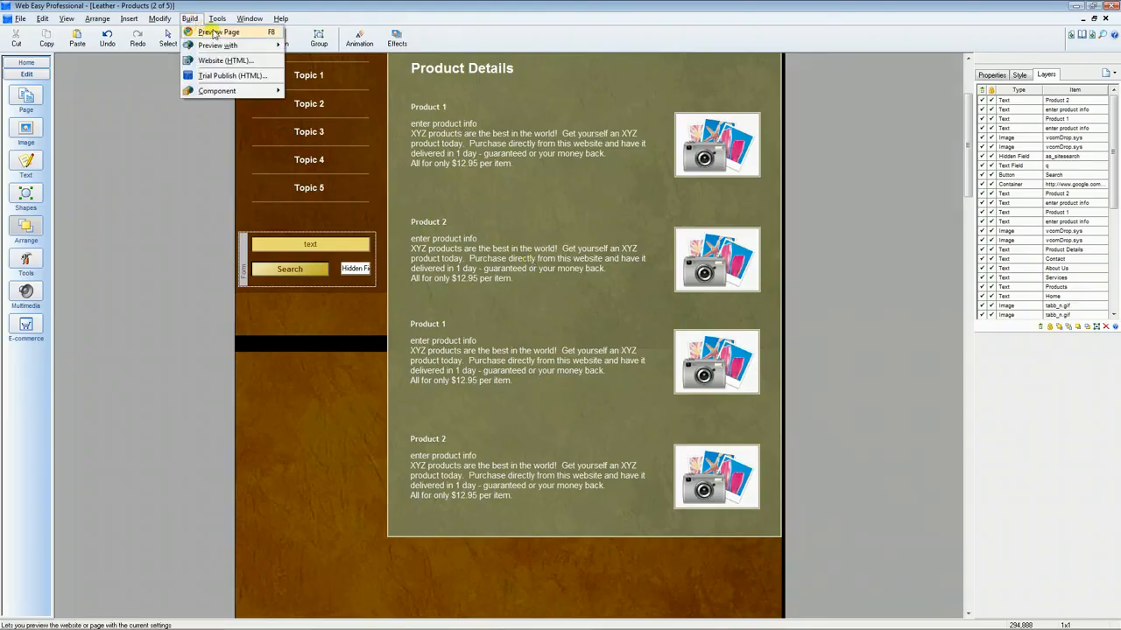
{"action": "left_click", "coordinate": [249, 34]}
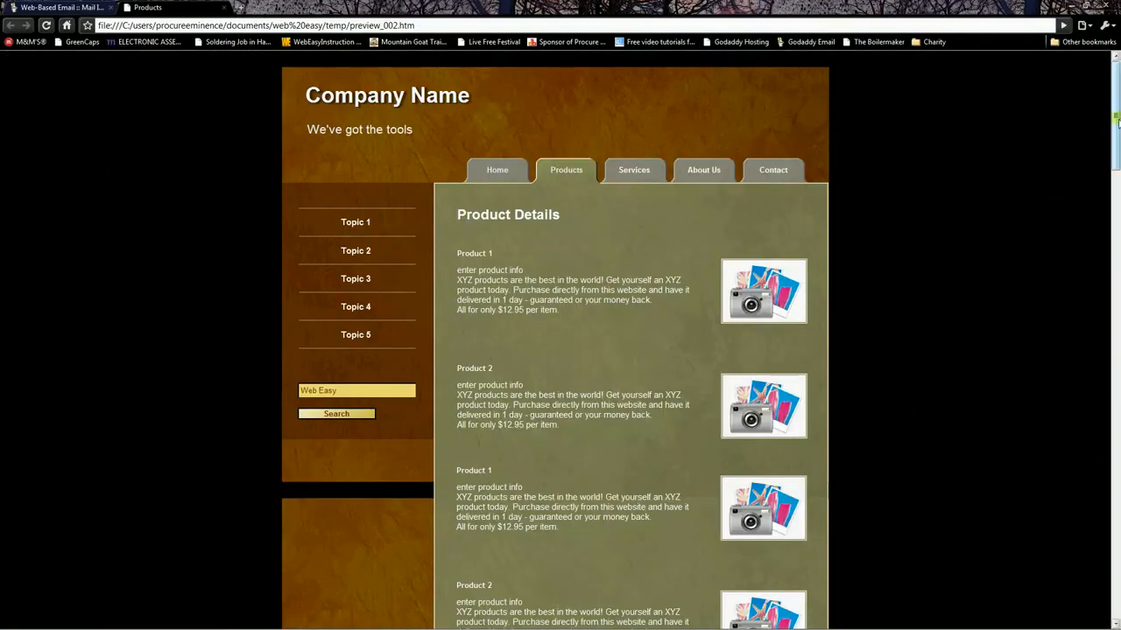
{"action": "mouse_move", "coordinate": [1116, 129]}
{"action": "left_mouse_down"}
{"action": "mouse_move", "coordinate": [1116, 543]}
{"action": "mouse_move", "coordinate": [1114, 103]}
{"action": "mouse_move", "coordinate": [1116, 126]}
{"action": "left_mouse_up"}
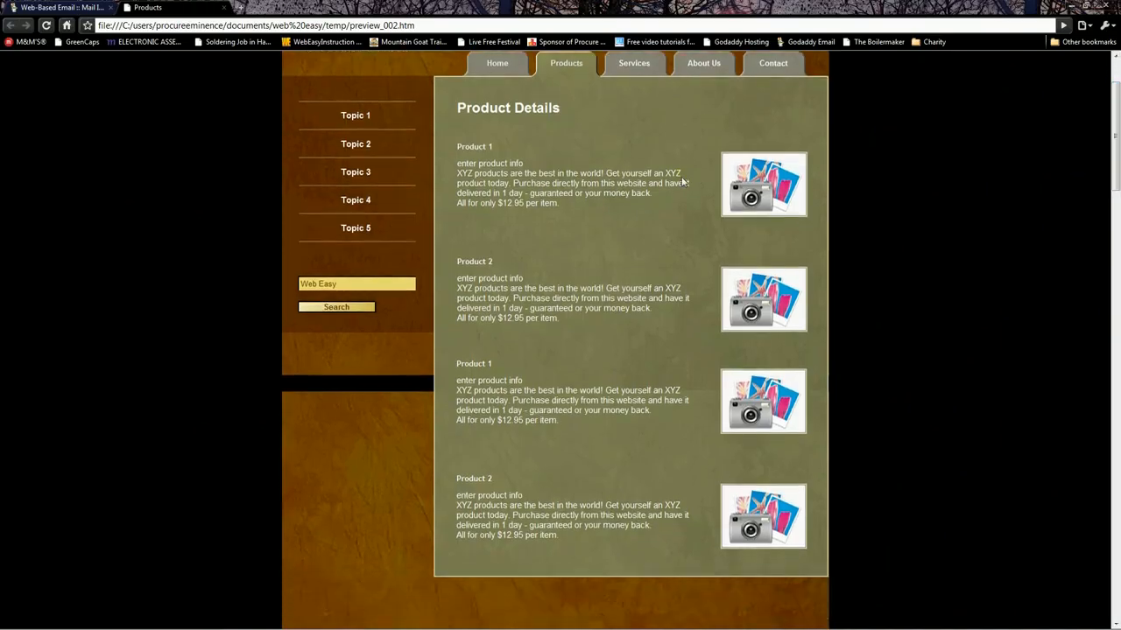